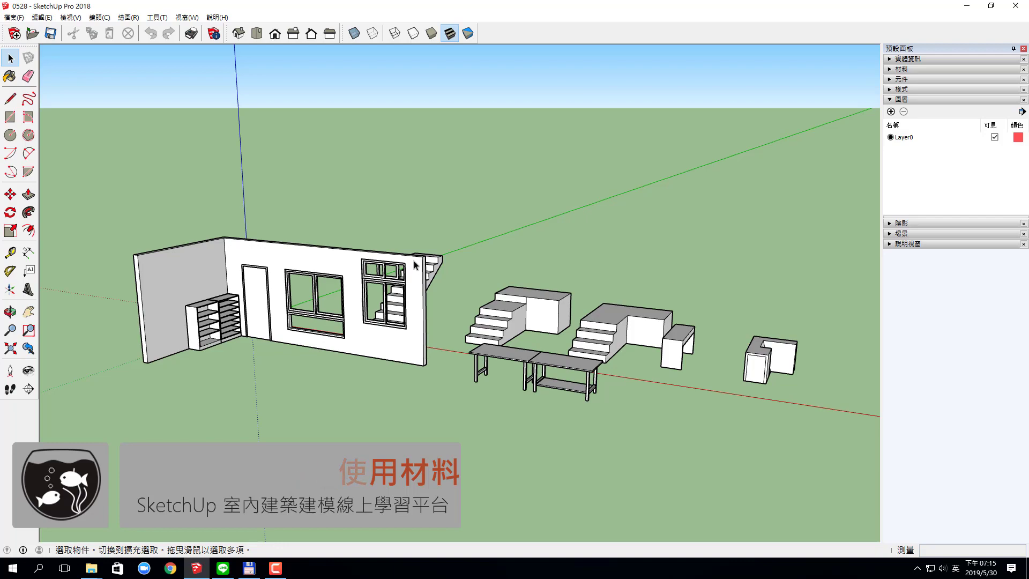
Orbit the view down onto the model and select the house-shaped block
mouse_move(728, 274)
middle_down()
mouse_move(706, 260)
mouse_move(746, 290)
mouse_move(782, 259)
middle_up()
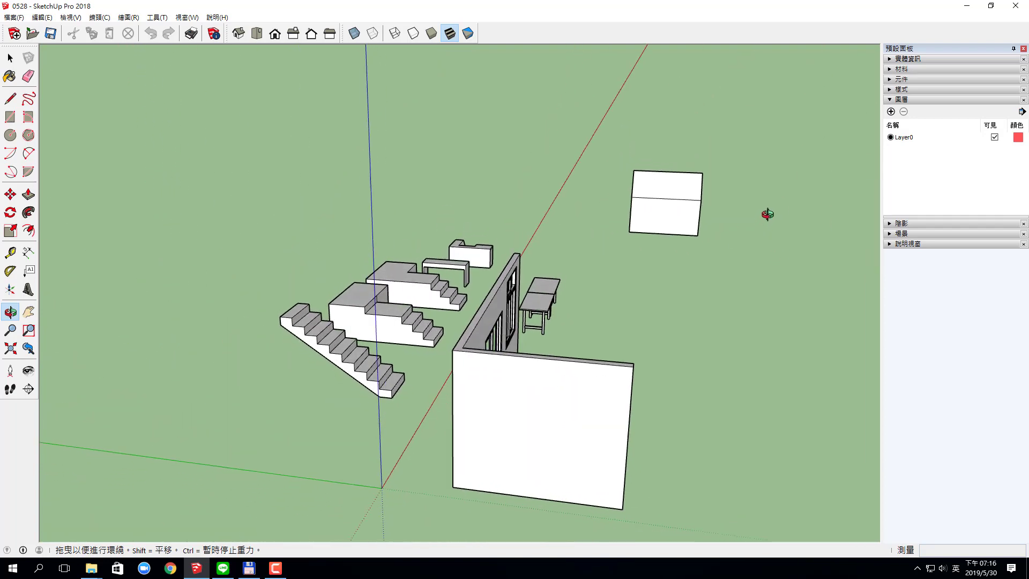
middle_drag(782, 260, 828, 229)
click(828, 229)
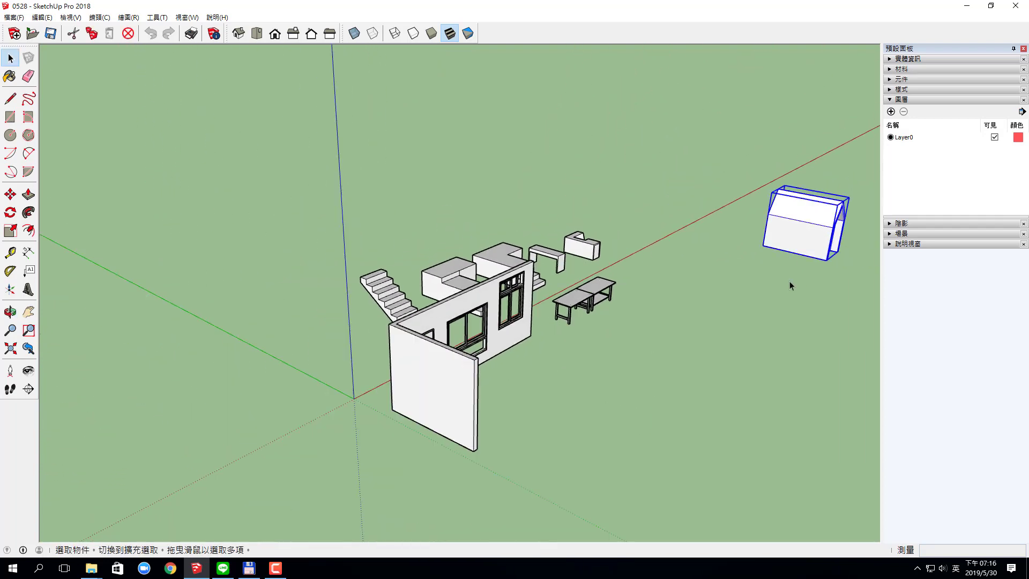
middle_drag(791, 284, 819, 300)
Move the house block left along the red axis beside the stairs, then zoom in
key(m)
click(823, 303)
click(621, 292)
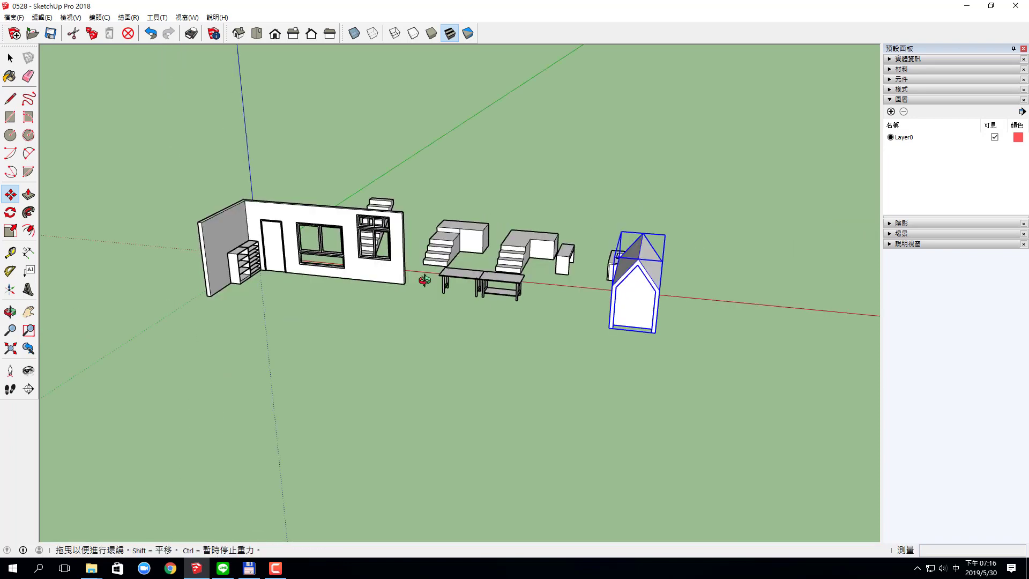
mouse_move(620, 292)
middle_down()
mouse_move(647, 346)
mouse_move(598, 337)
middle_up()
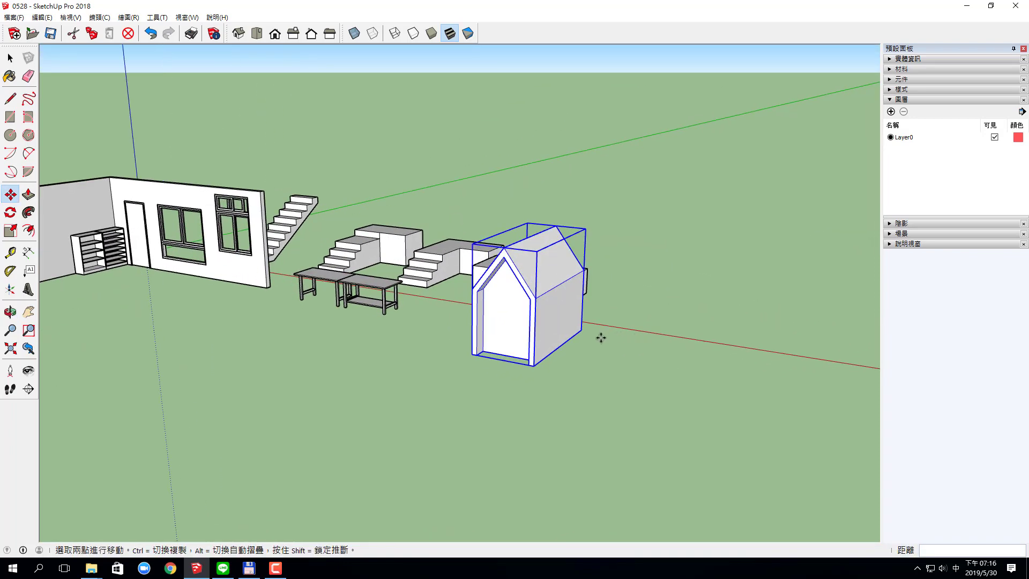
key(space)
click(599, 337)
scroll(214, 252, up, 3)
scroll(374, 259, up, 2)
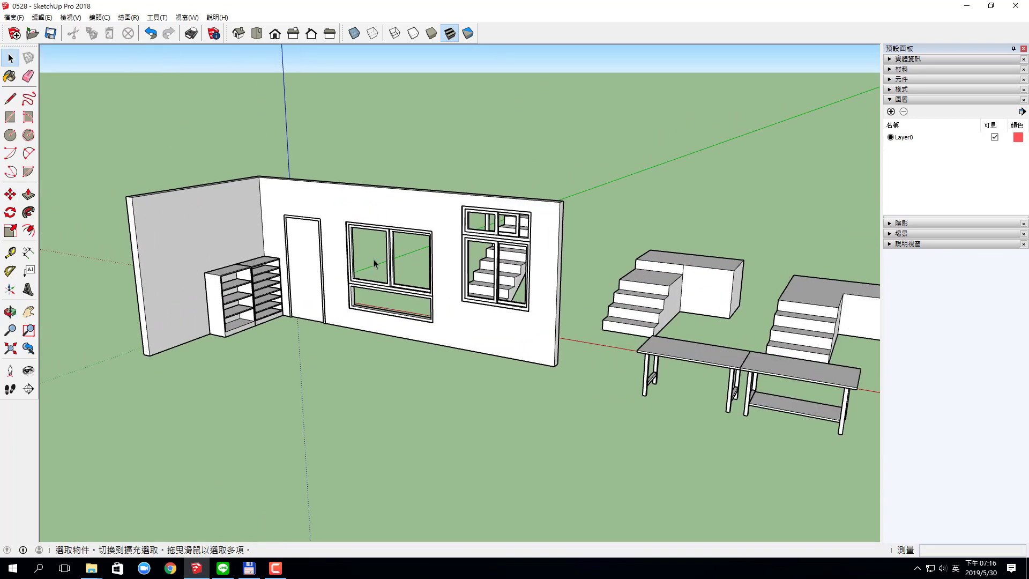
Collapse the 圖層 layers list, briefly try Paint Bucket, then return to Select
click(905, 102)
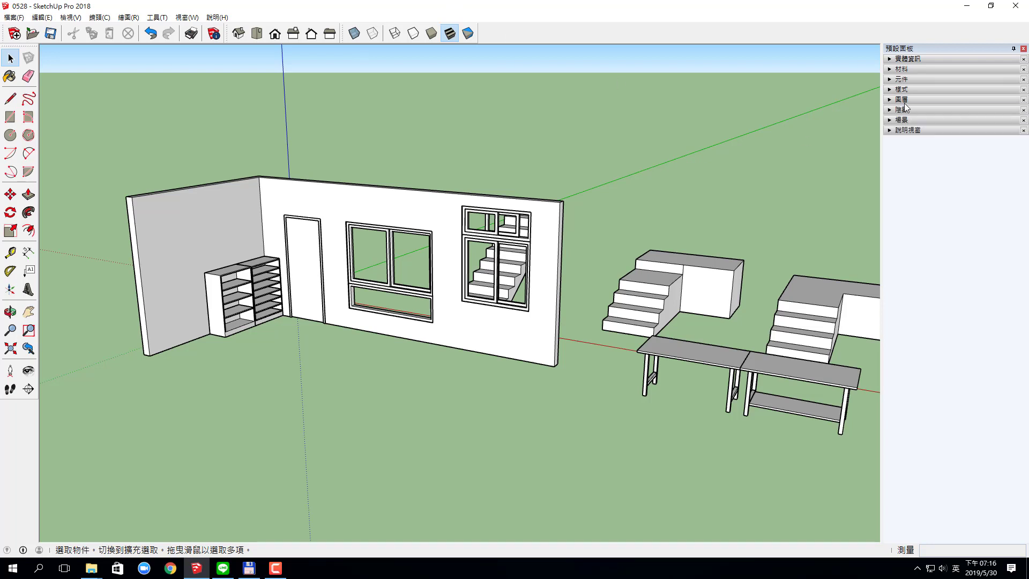
key(b)
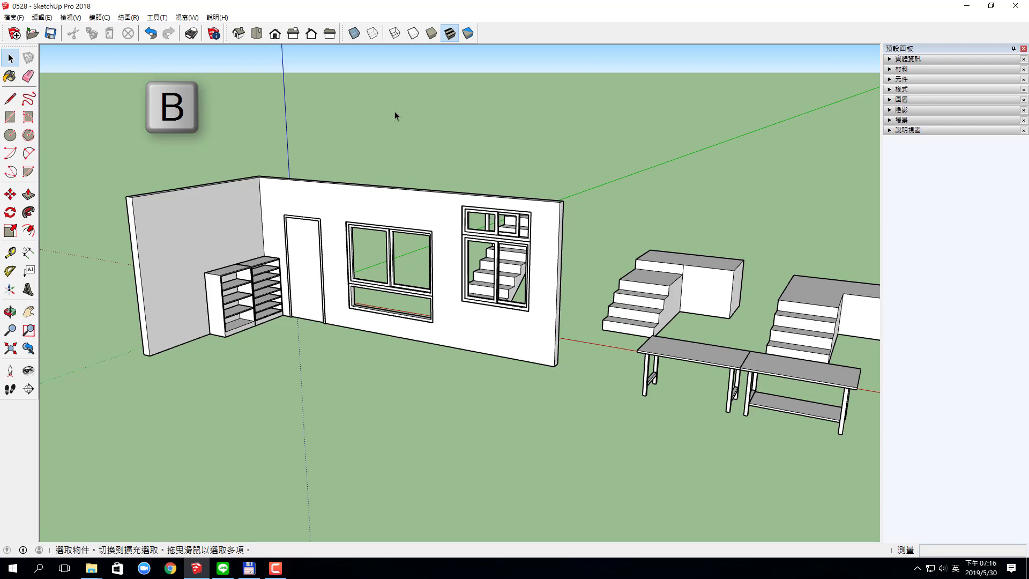
key(b)
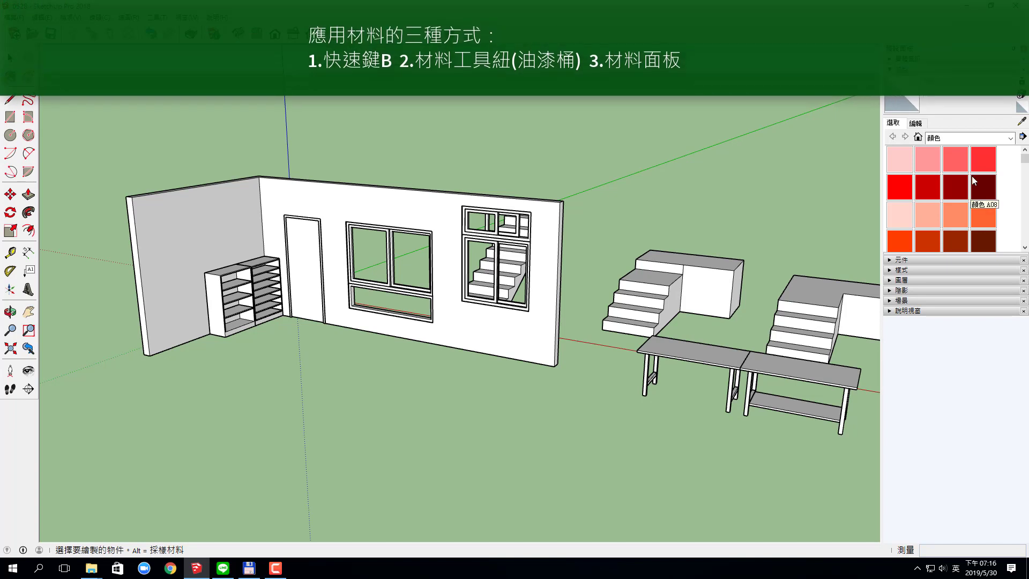
click(10, 57)
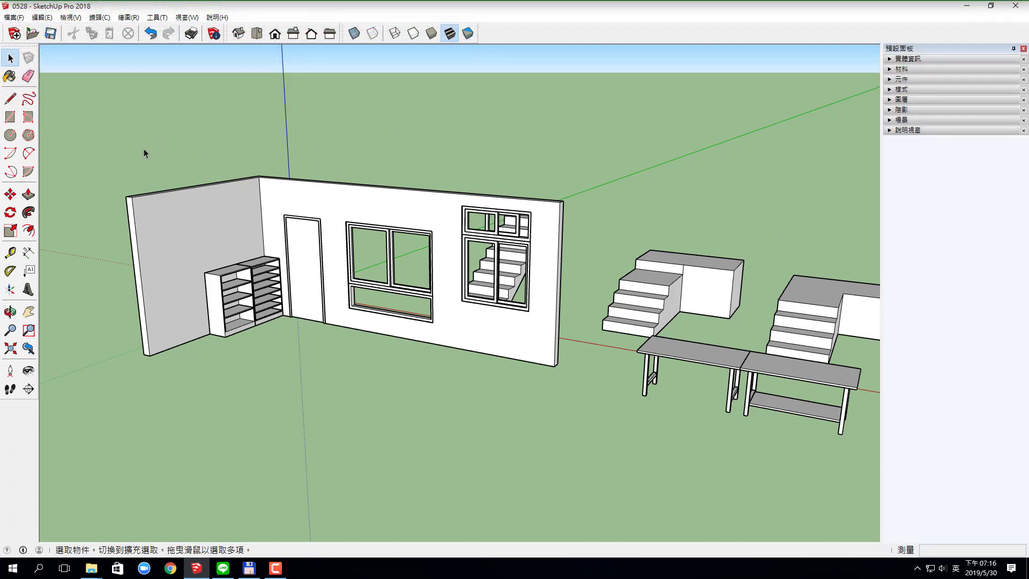
Toggle Paint Bucket and Select, collapse the materials list, and adjust the view
click(10, 76)
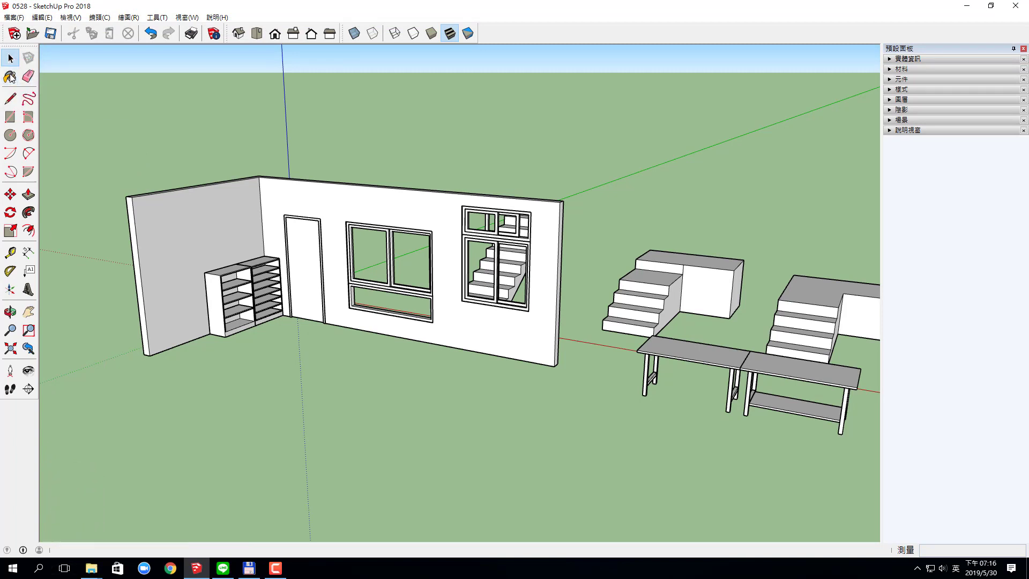
click(10, 57)
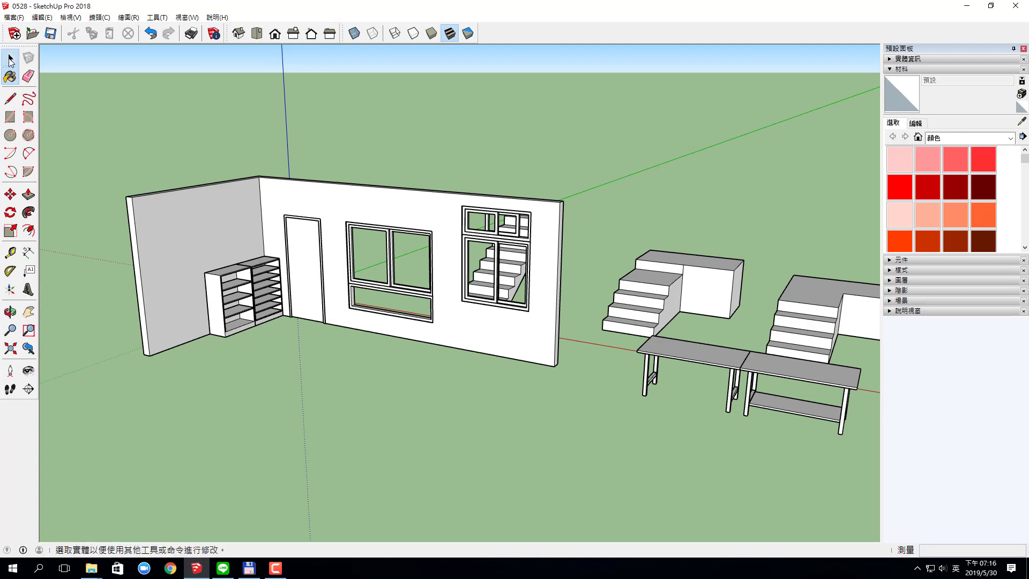
click(927, 68)
middle_drag(579, 283, 580, 291)
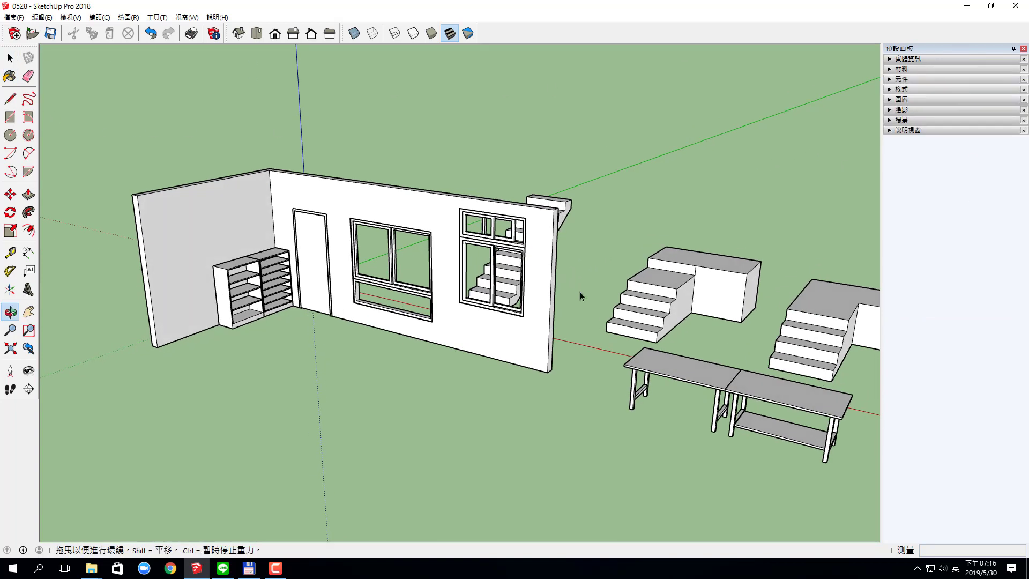
scroll(580, 292, up, 2)
Expand the colour materials and make 顏色 A03 the current paint colour
click(998, 67)
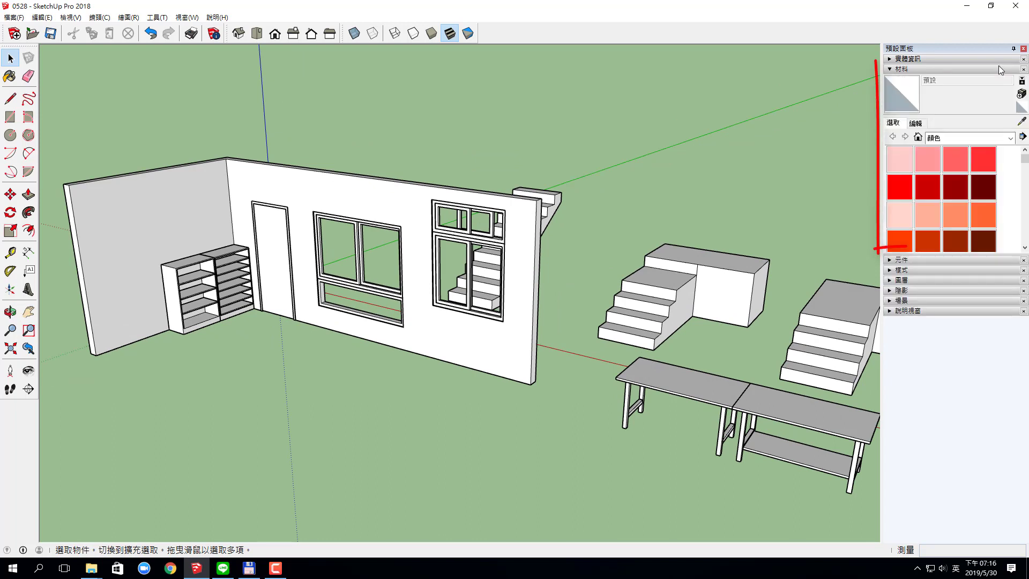
click(959, 160)
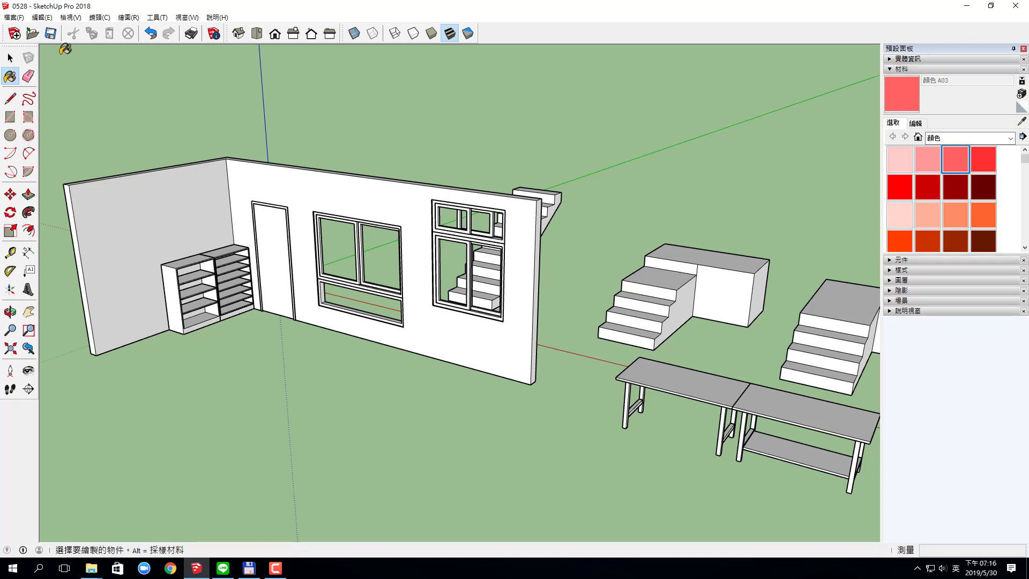
click(10, 58)
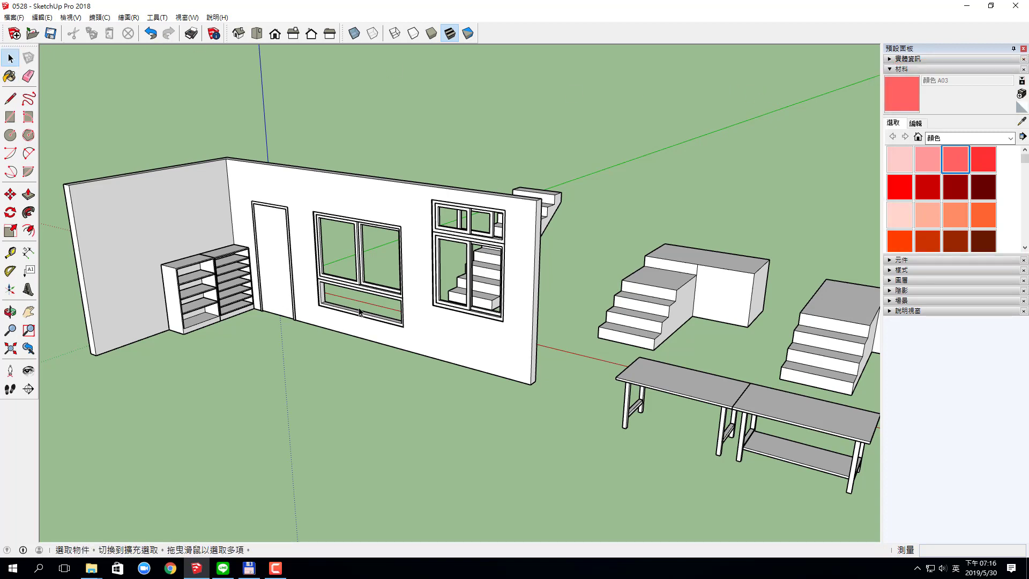
Draw a 100 × 100 rectangle on the ground in front of the wall
middle_drag(496, 375, 393, 293)
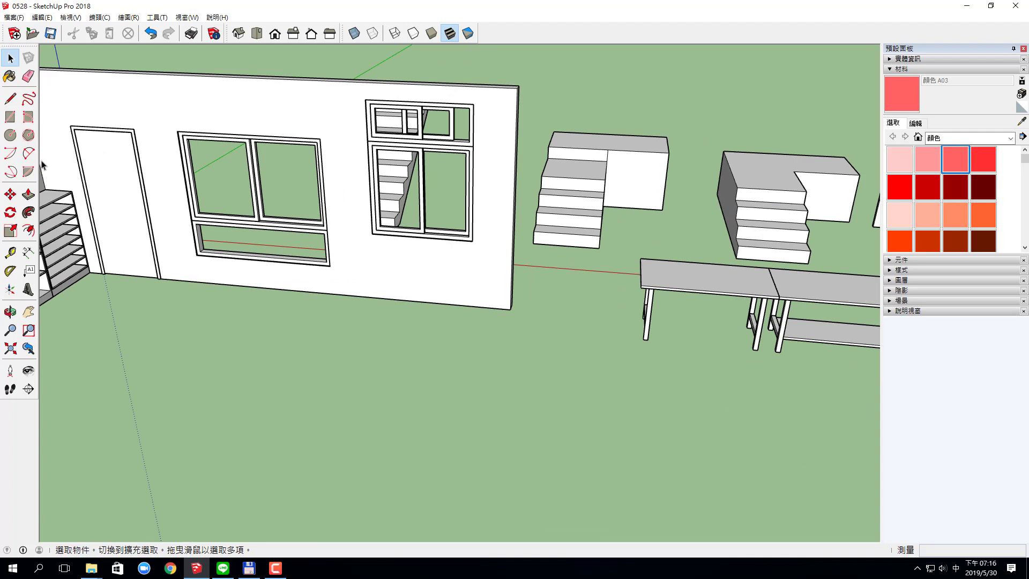
click(10, 116)
click(384, 411)
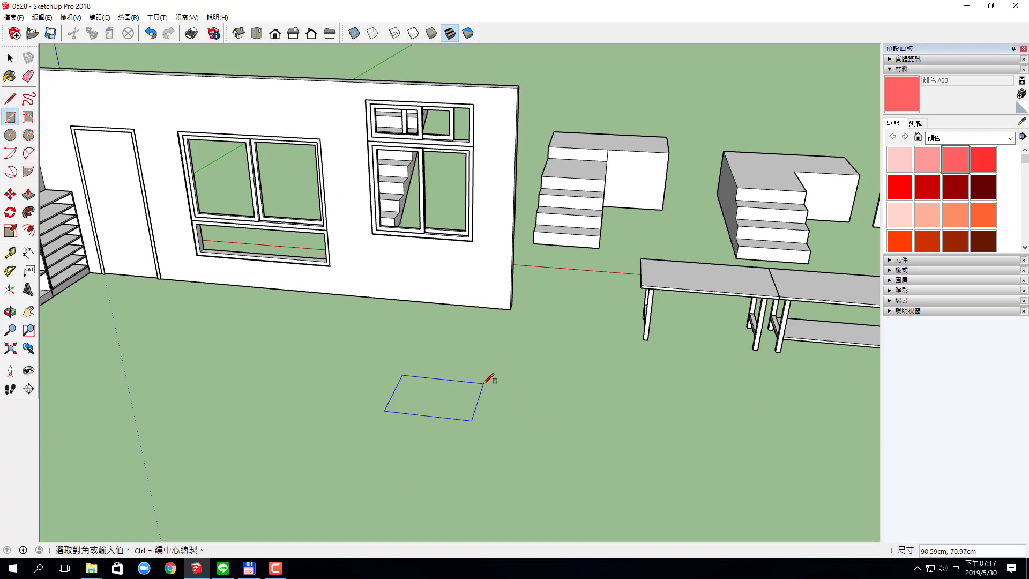
click(488, 384)
text(1)
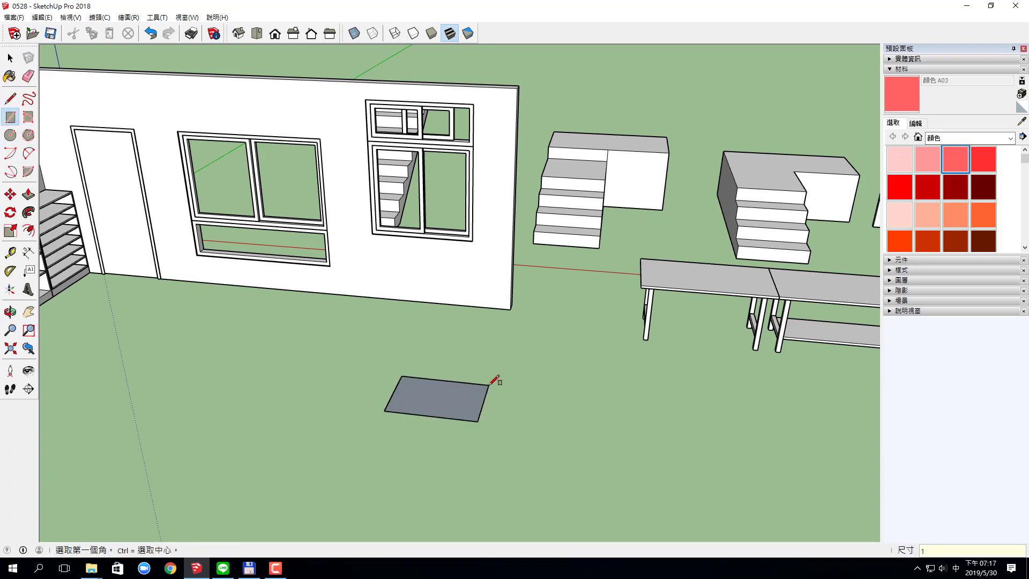
text(00100)
key(shift)
text(100)
key(Return)
Push/Pull the rectangle up 50 cm into a box
key(p)
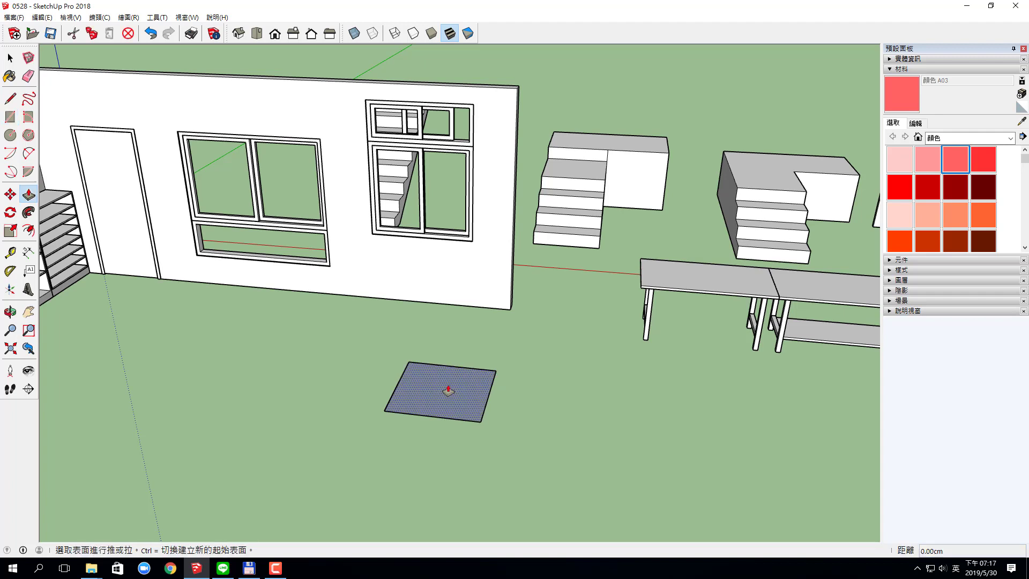
click(448, 401)
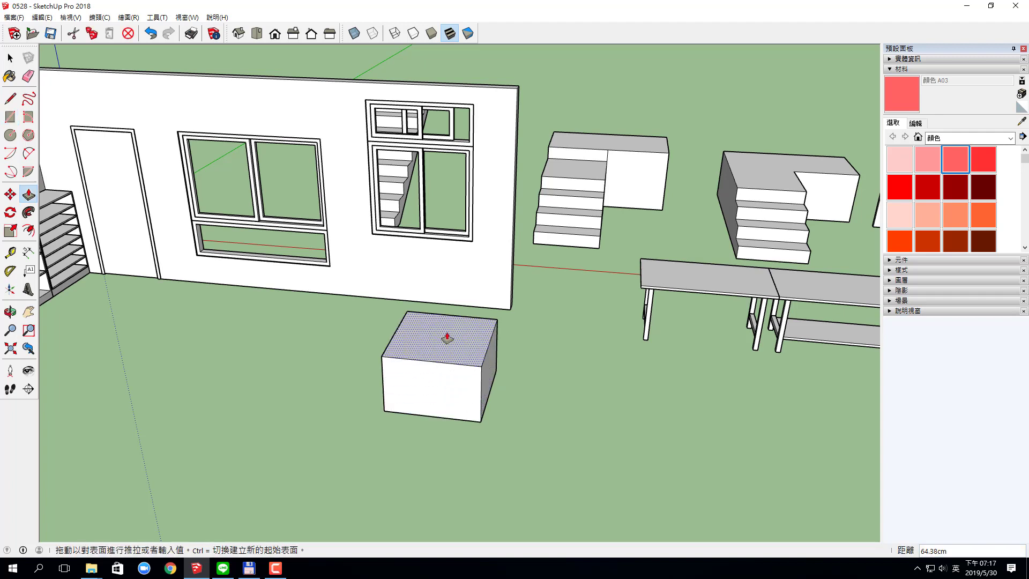
text(50)
key(Return)
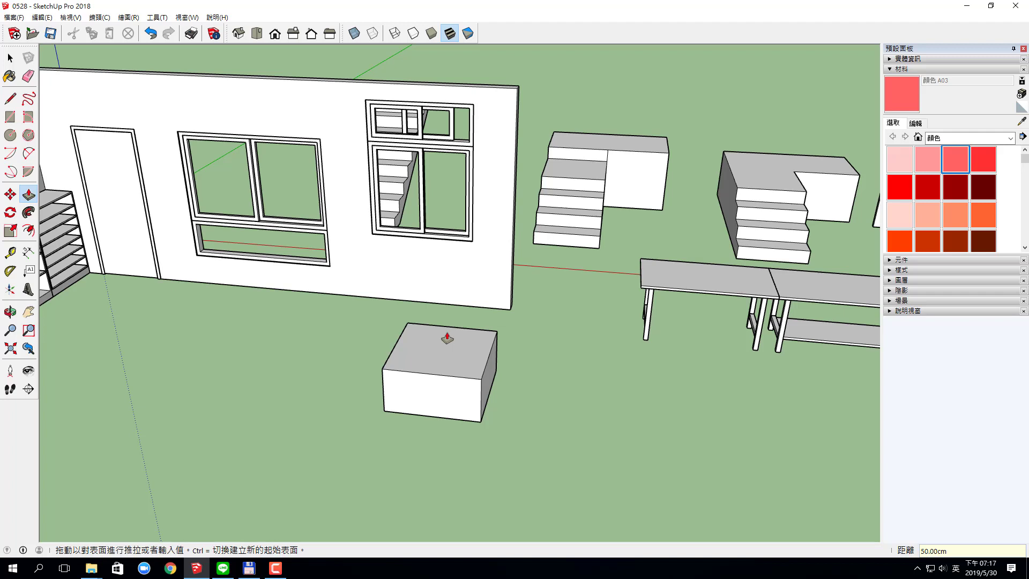
key(space)
Copy the whole box to the right with Move plus Ctrl
triple_click(449, 346)
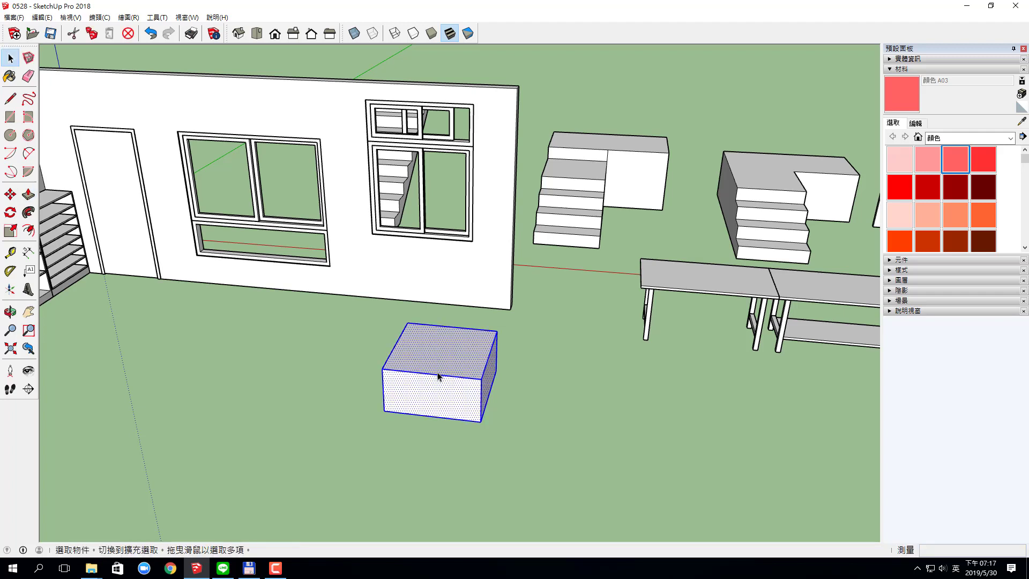
click(10, 194)
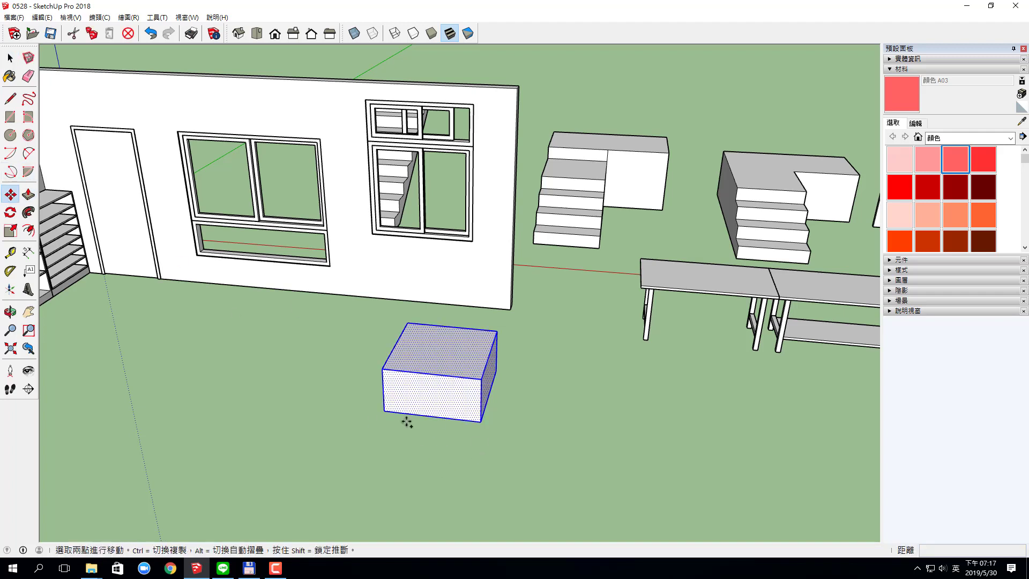
click(383, 411)
key(ctrl)
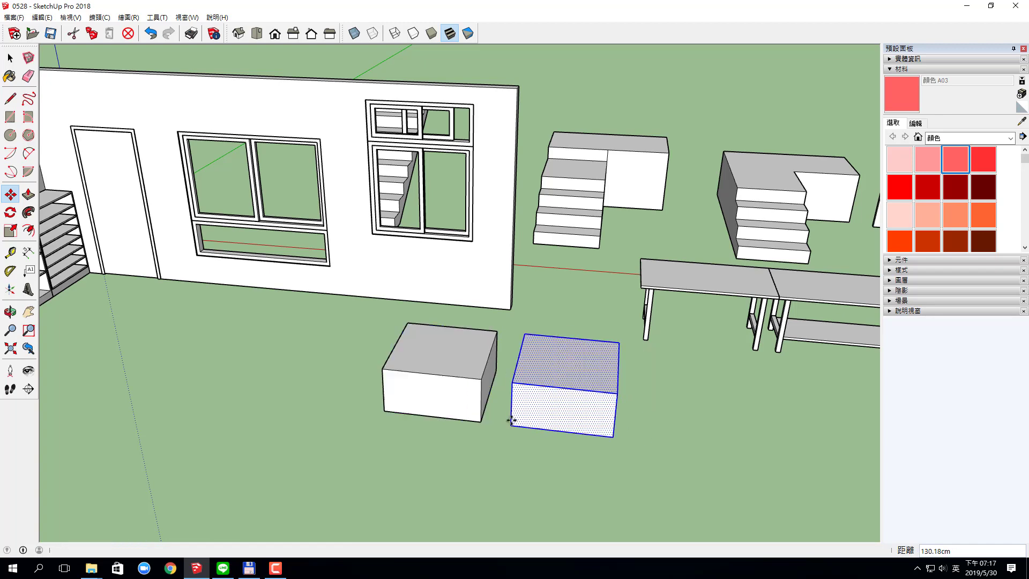
click(512, 419)
key(space)
Make the copied box a group, then select the right-hand box
middle_drag(515, 428, 523, 480)
right_click(536, 378)
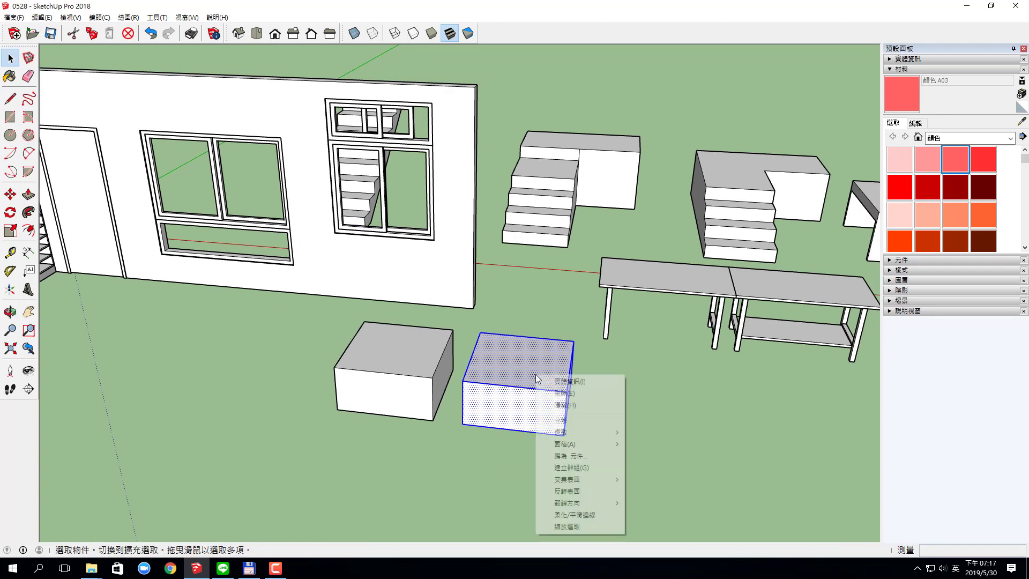
click(581, 470)
click(607, 393)
scroll(411, 339, up, 1)
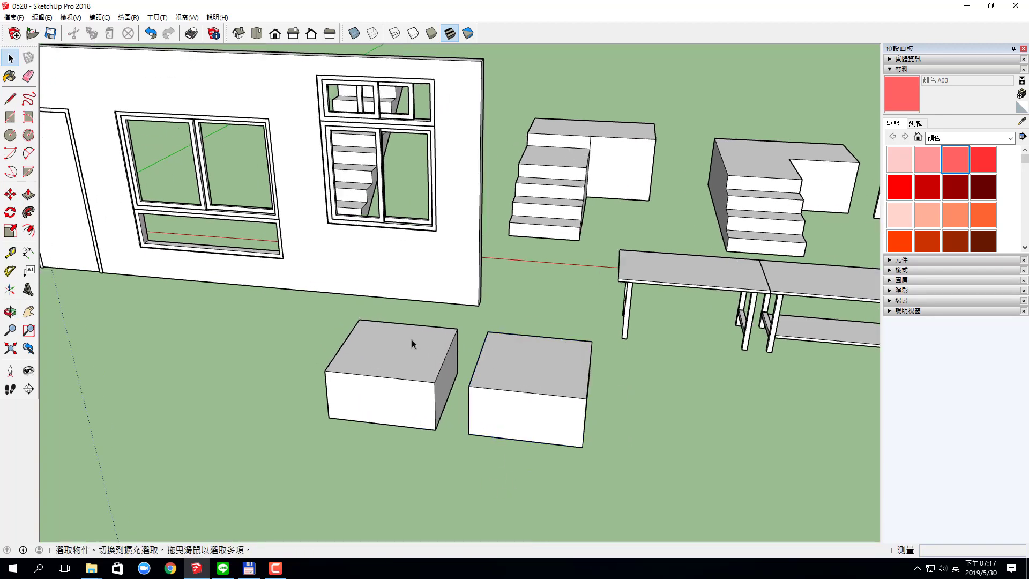
scroll(415, 349, up, 2)
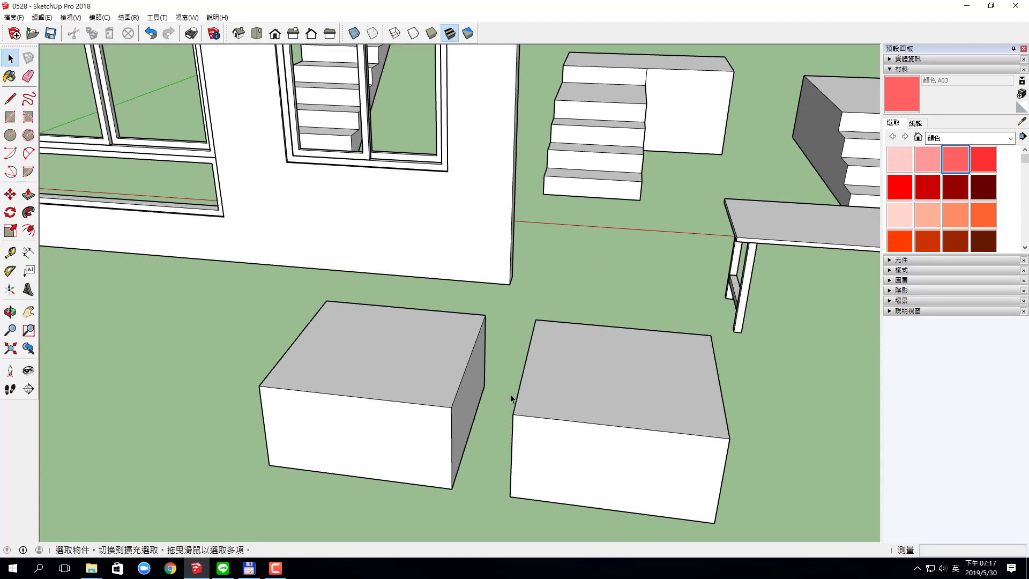
scroll(510, 398, down, 2)
click(527, 400)
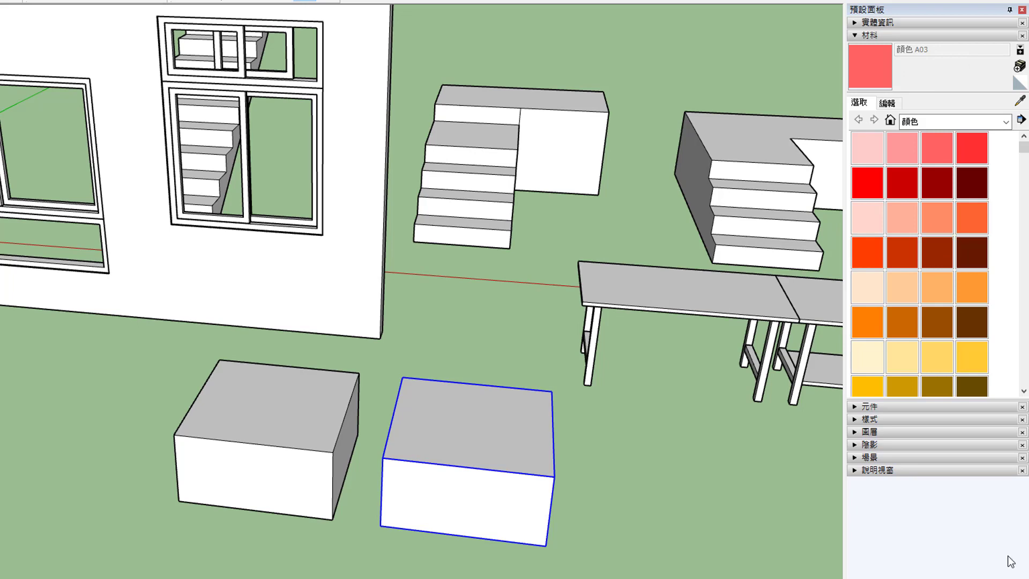
Choose the yellow 顏色 D04 swatch as the current paint colour
click(973, 355)
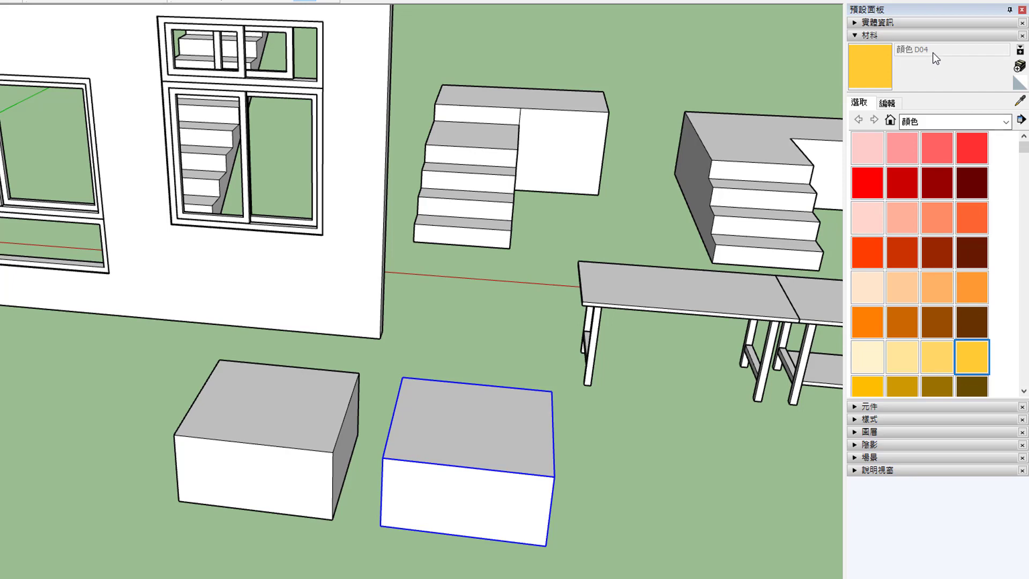
Browse the wood materials, then switch the Materials library to 顏色
click(1006, 122)
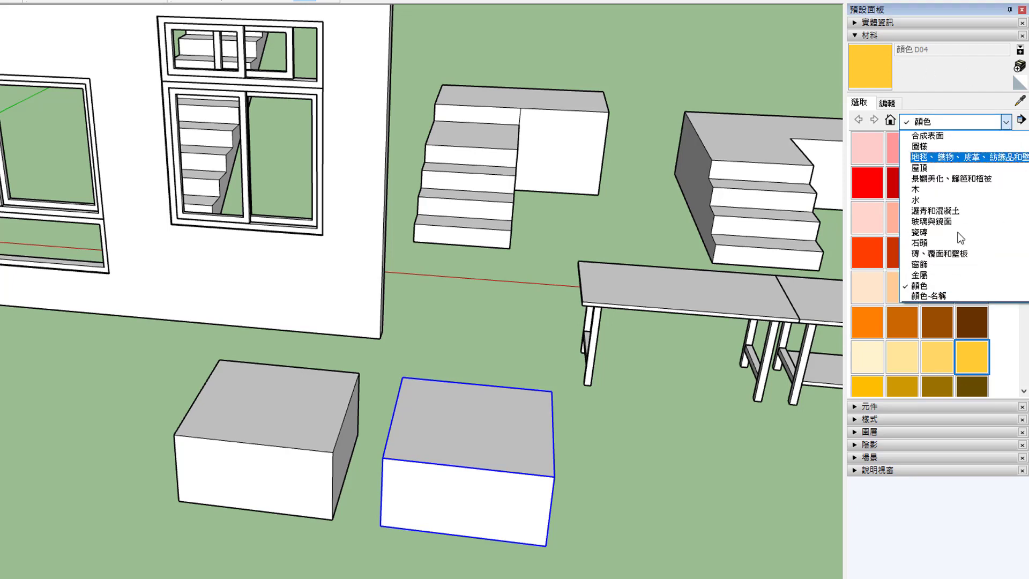
click(938, 189)
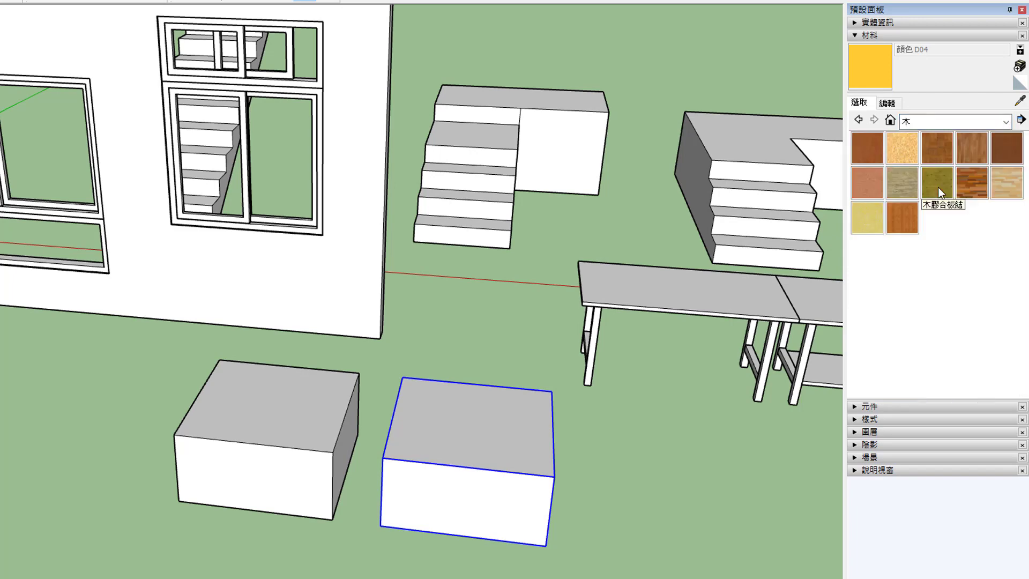
click(1004, 123)
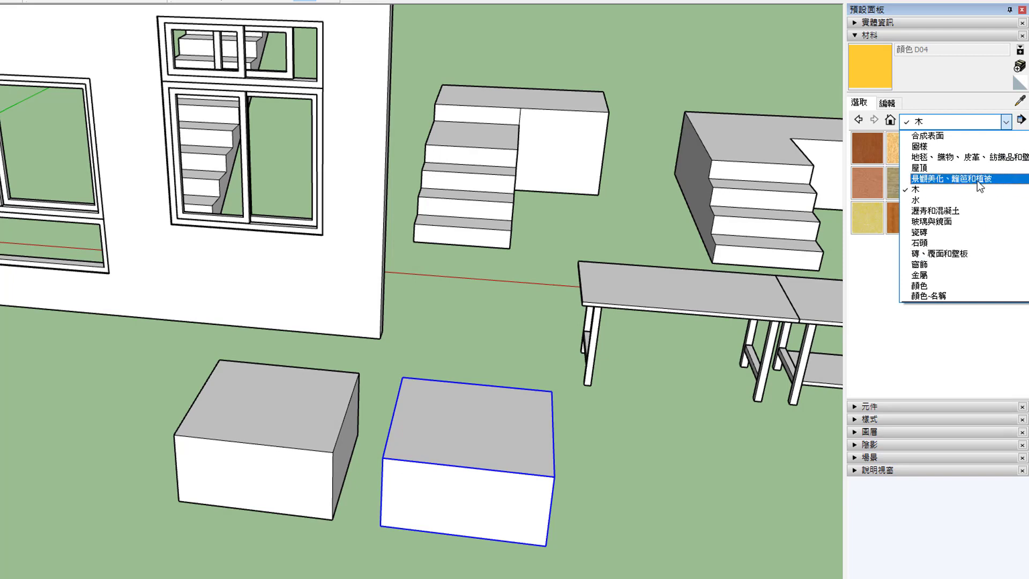
click(953, 288)
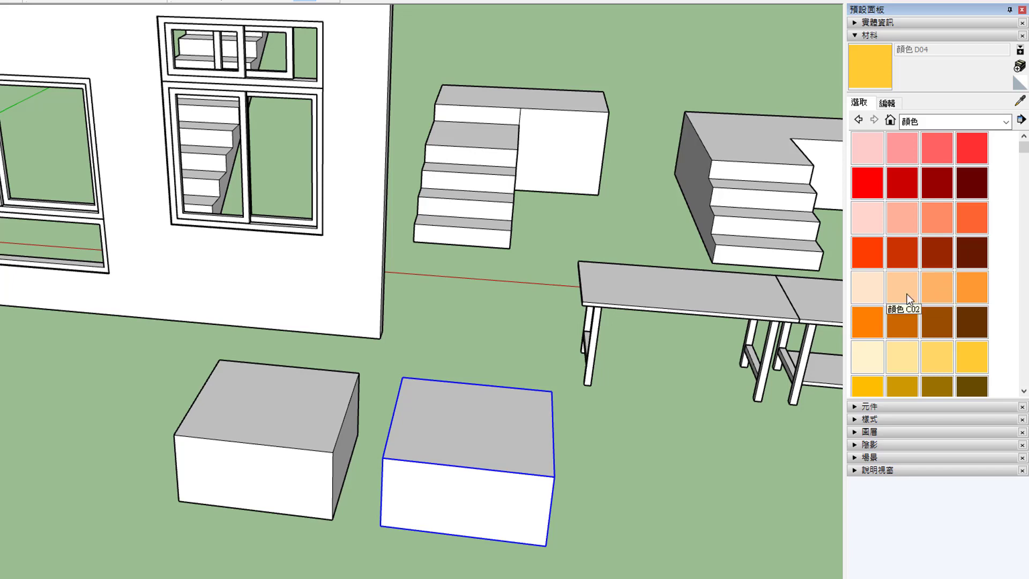
Try colours C06, C07 and dark brown C08, then switch to the 顏色-名稱 library
click(905, 318)
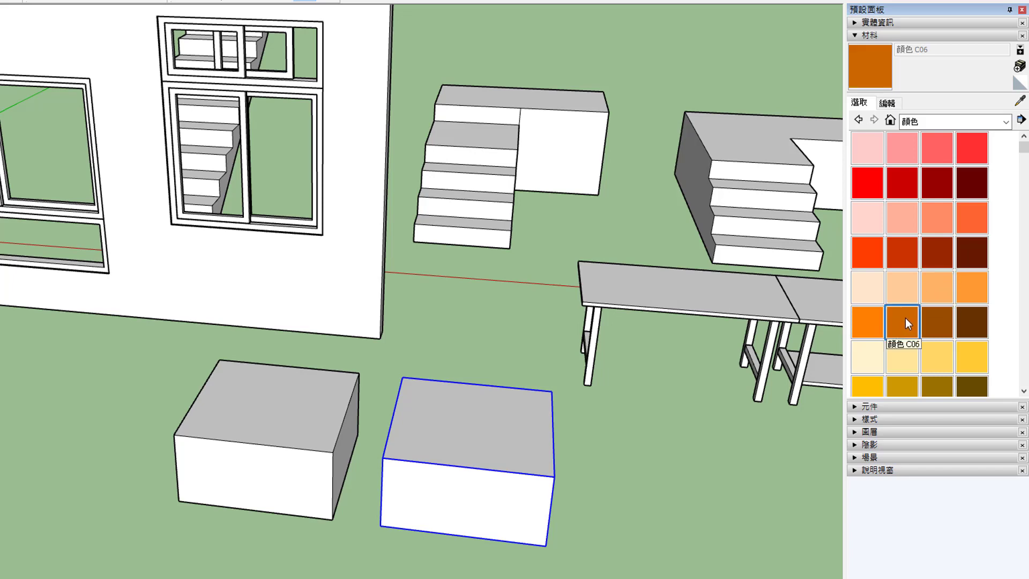
click(946, 322)
click(968, 319)
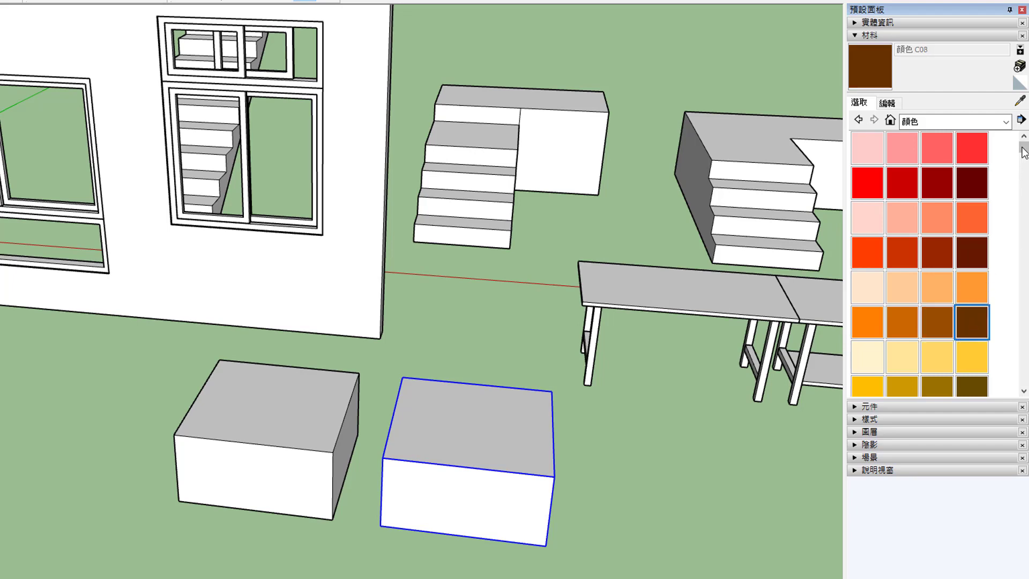
mouse_move(1023, 152)
mouse_down()
mouse_move(1023, 240)
mouse_move(1024, 150)
mouse_up()
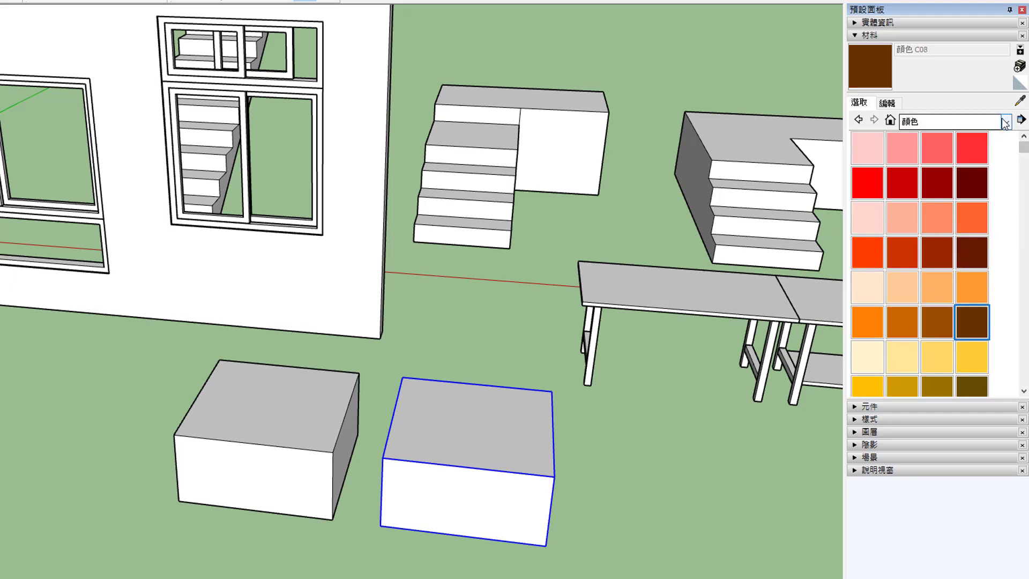
click(1003, 122)
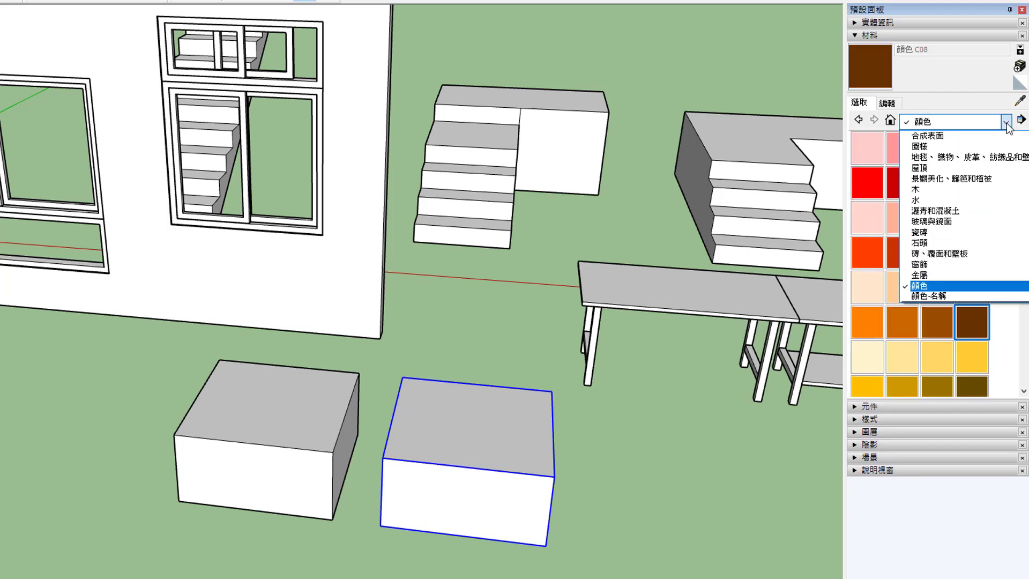
click(963, 299)
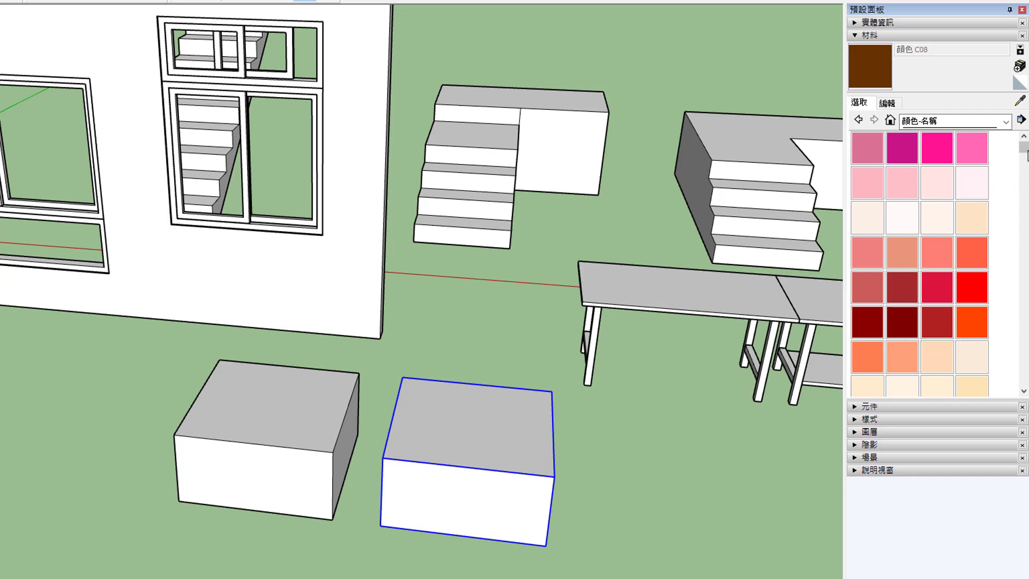
Scroll the 顏色-名稱 swatches and pick lime green 0065
mouse_move(1023, 148)
mouse_down()
mouse_move(1024, 245)
mouse_move(1023, 225)
mouse_up()
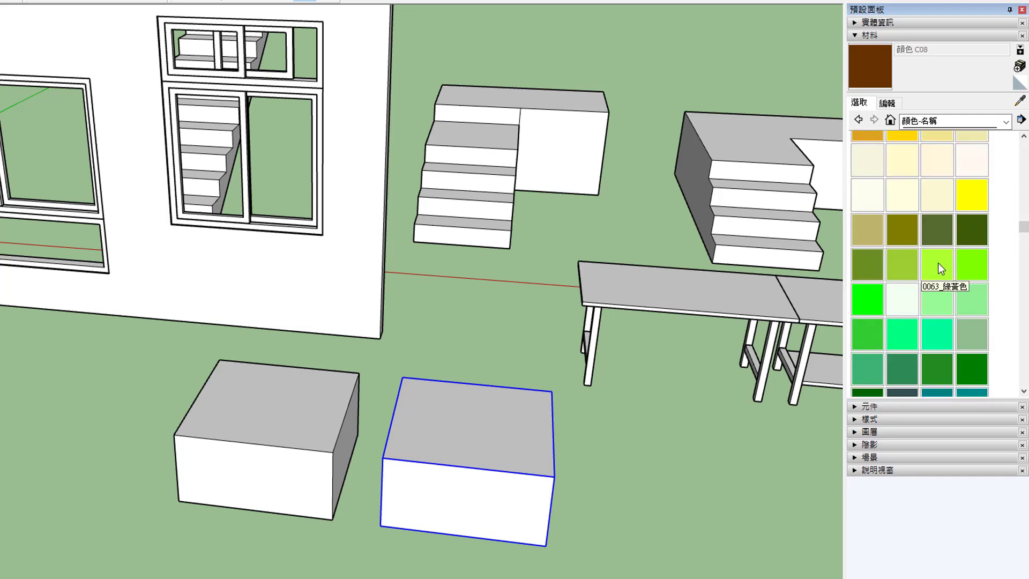
click(862, 297)
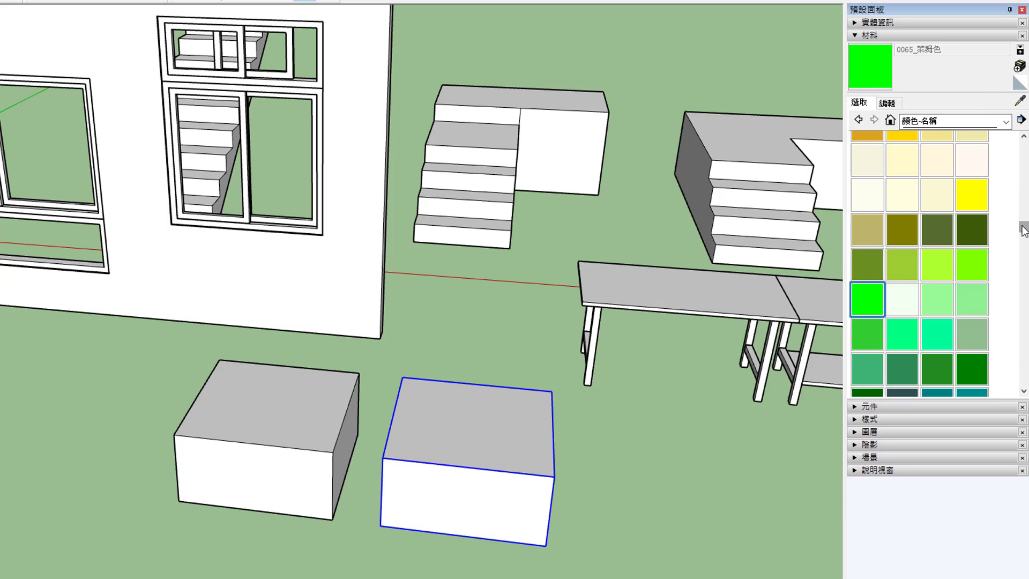
drag(1024, 228, 1024, 269)
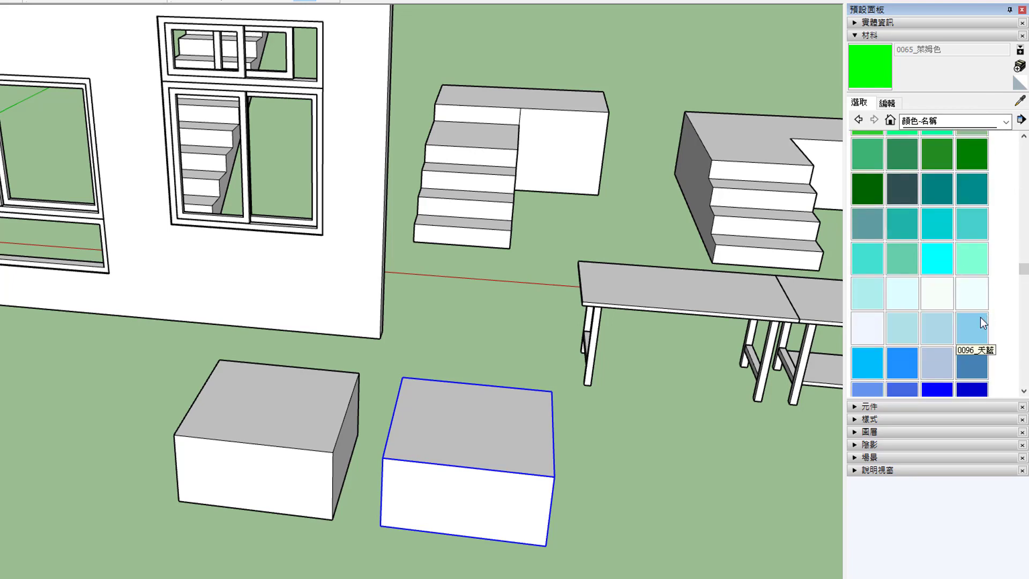
drag(1023, 270, 1024, 319)
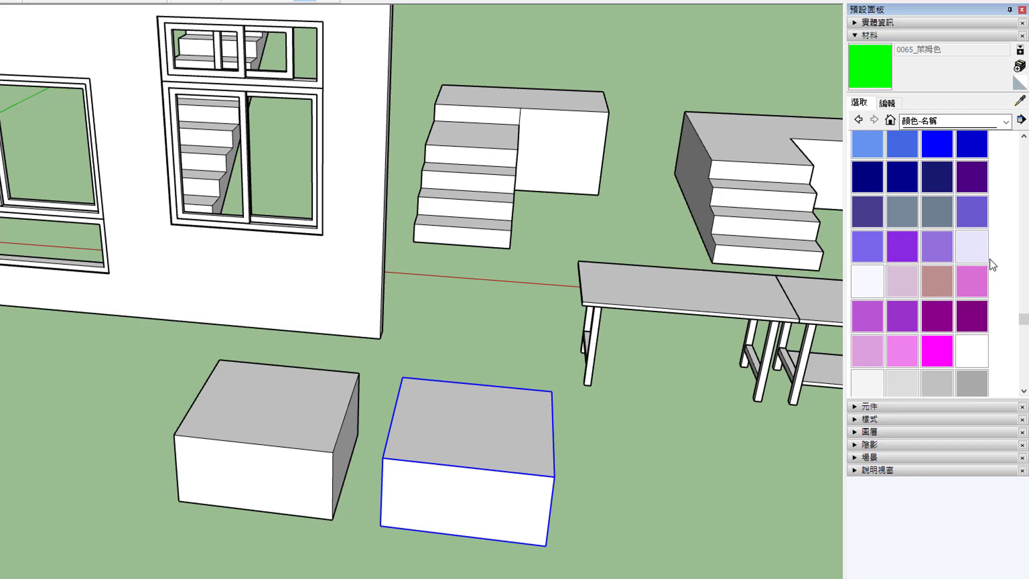
drag(1022, 319, 1024, 140)
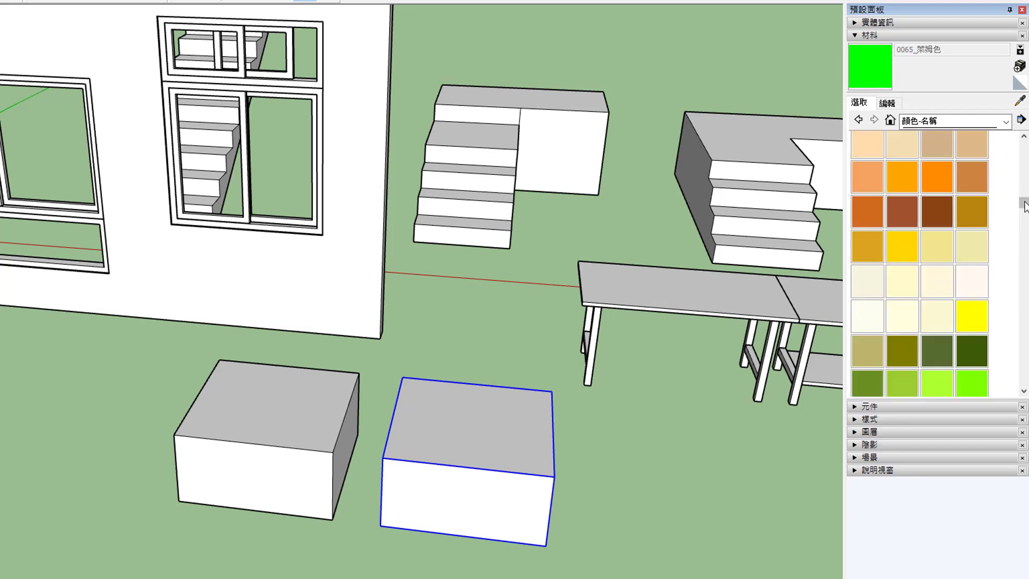
Switch back to the 顏色 library and pick pink L03 as the paint
click(1005, 122)
click(937, 286)
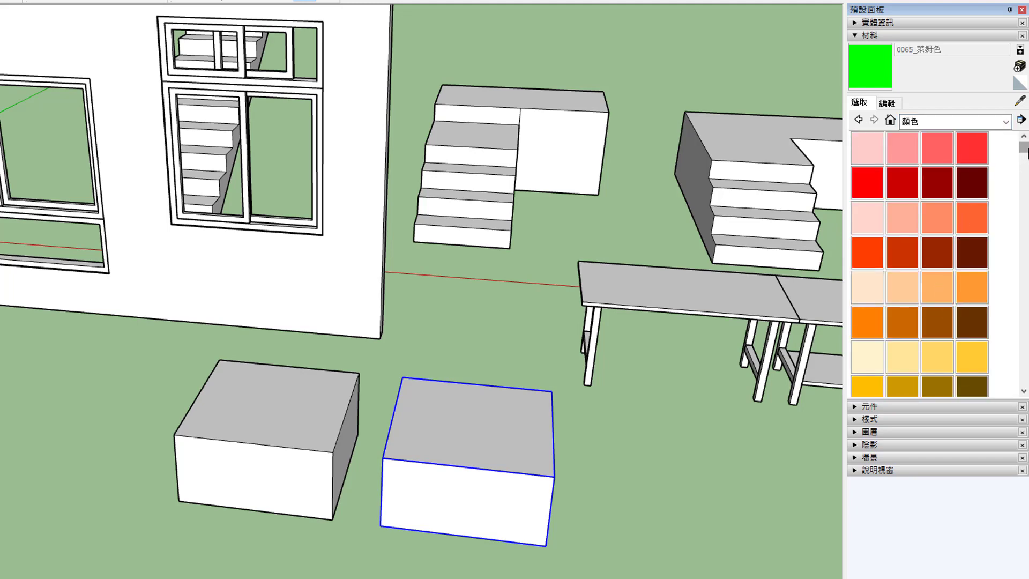
drag(1023, 150, 1023, 308)
scroll(995, 313, down, 1)
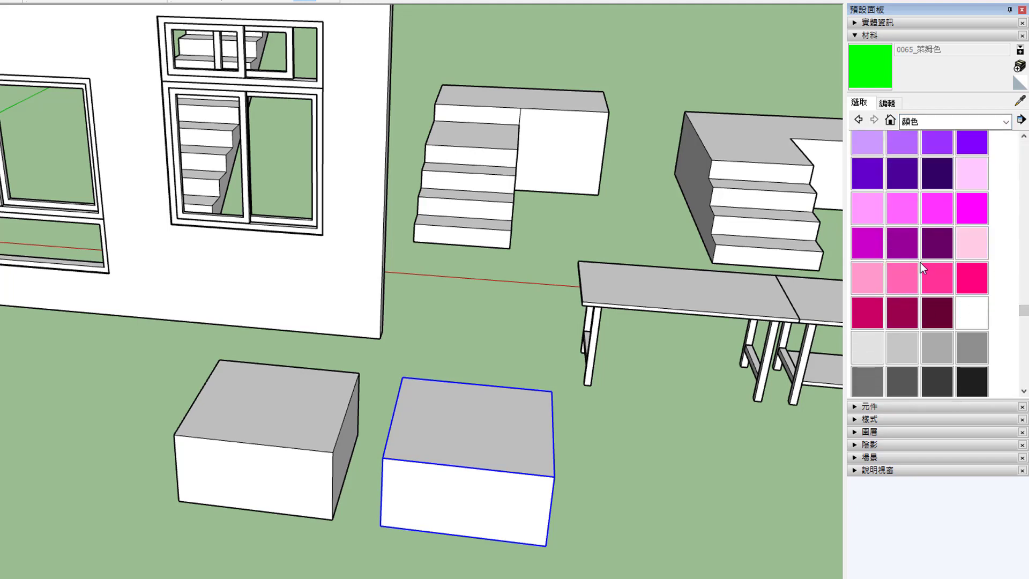
click(898, 288)
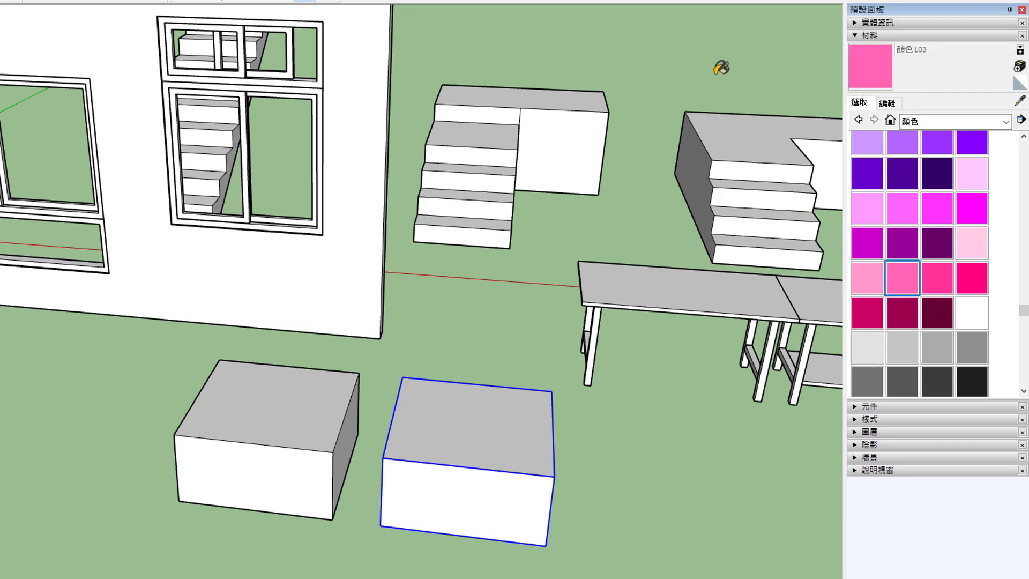
scroll(375, 300, down, 3)
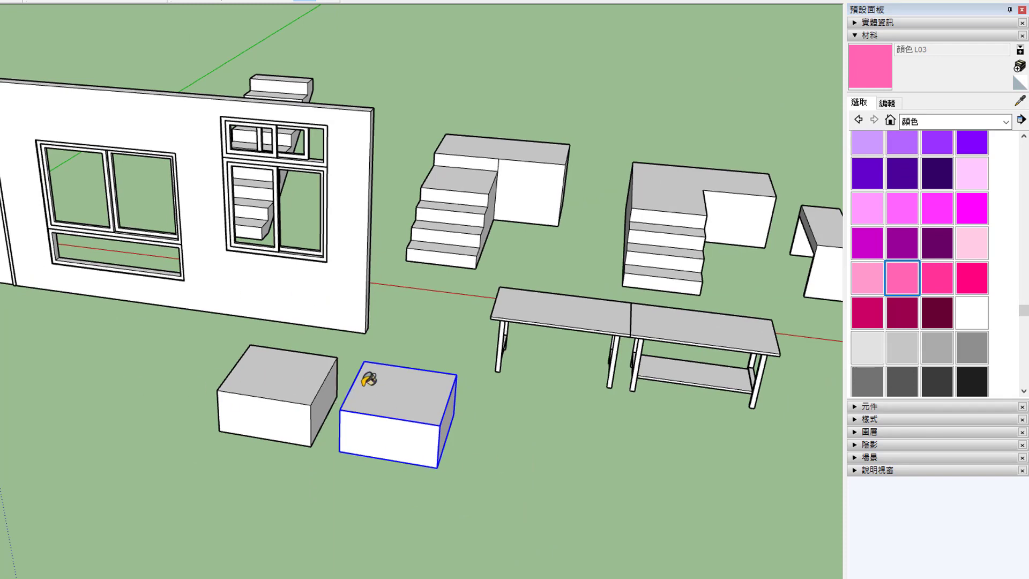
Paint the left box's top face pink L03, then orbit and zoom to inspect it
click(293, 349)
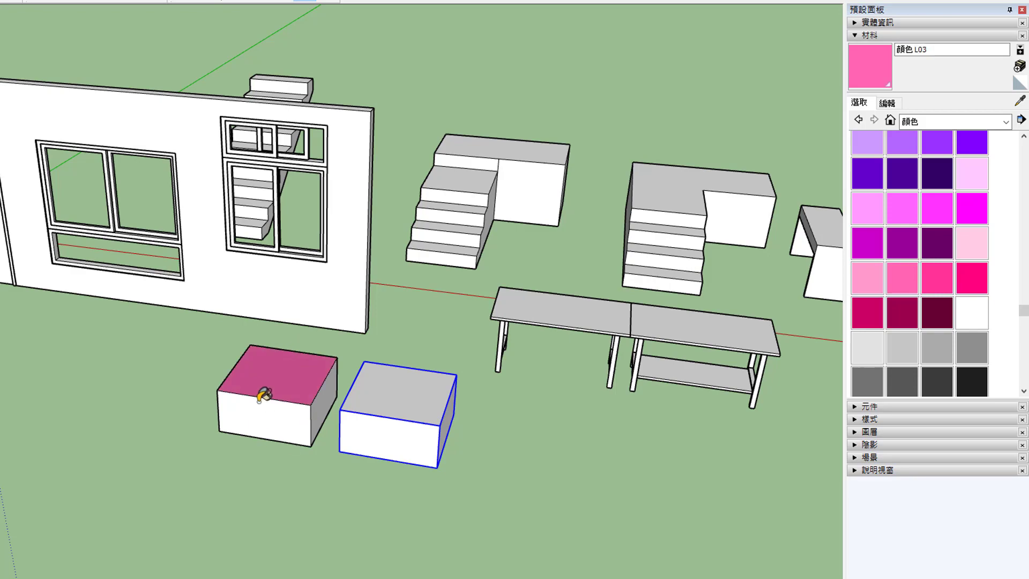
scroll(298, 425, up, 2)
mouse_move(299, 425)
middle_down()
mouse_move(439, 433)
mouse_move(103, 413)
middle_up()
scroll(439, 433, down, 3)
scroll(110, 413, up, 2)
scroll(114, 406, up, 2)
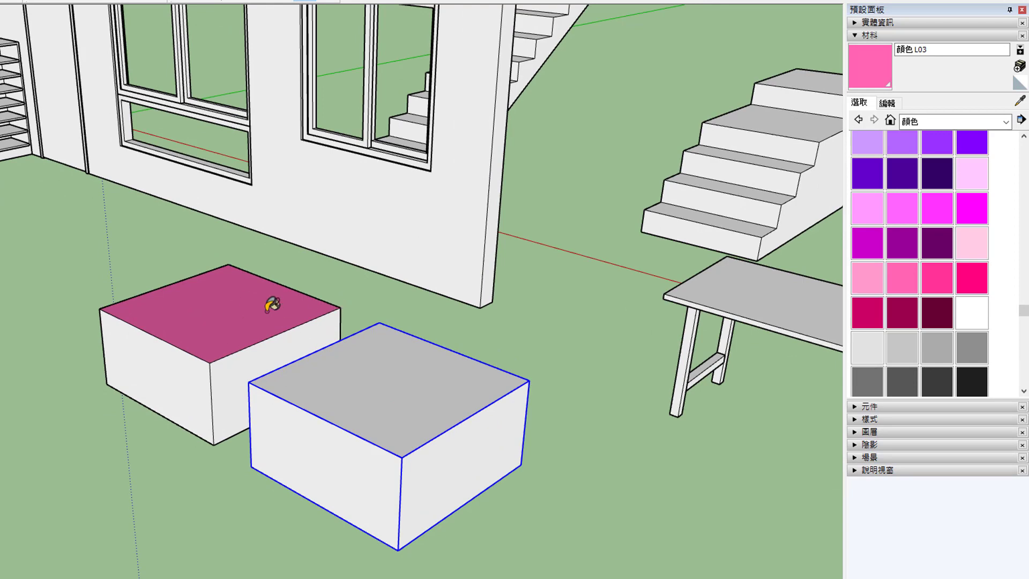
scroll(206, 328, down, 1)
scroll(269, 361, up, 2)
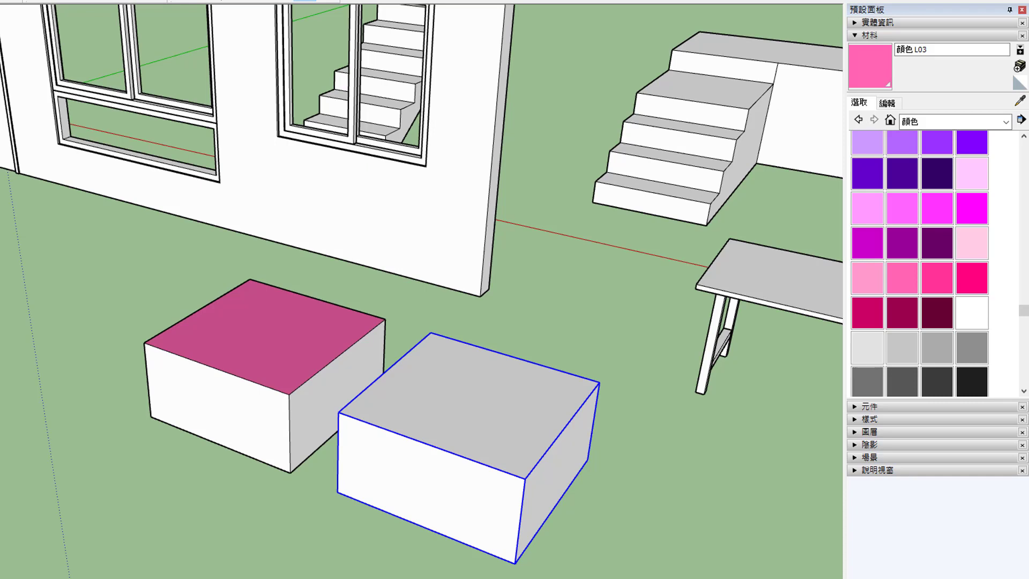
click(63, 417)
click(252, 426)
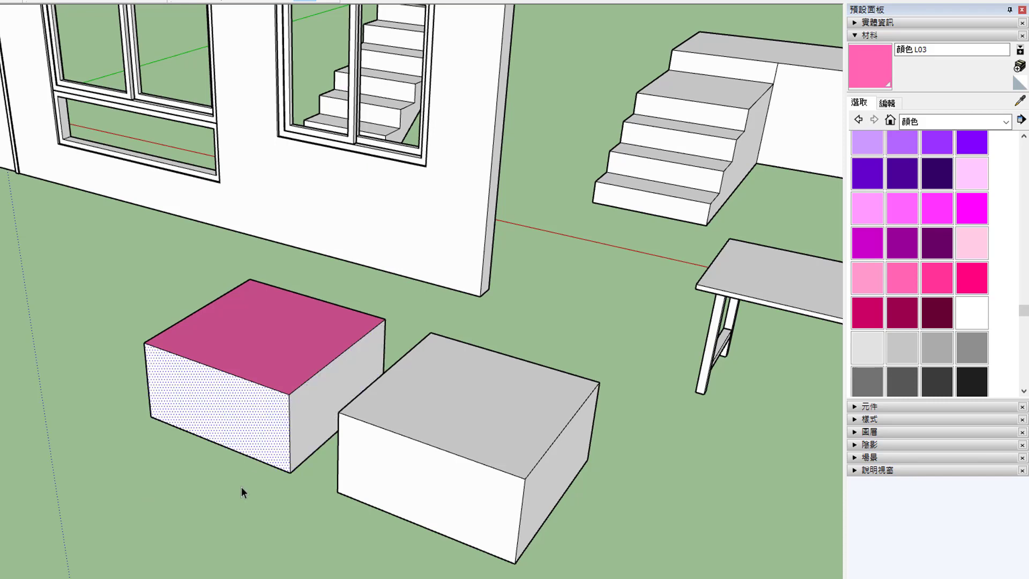
shift+click(247, 432)
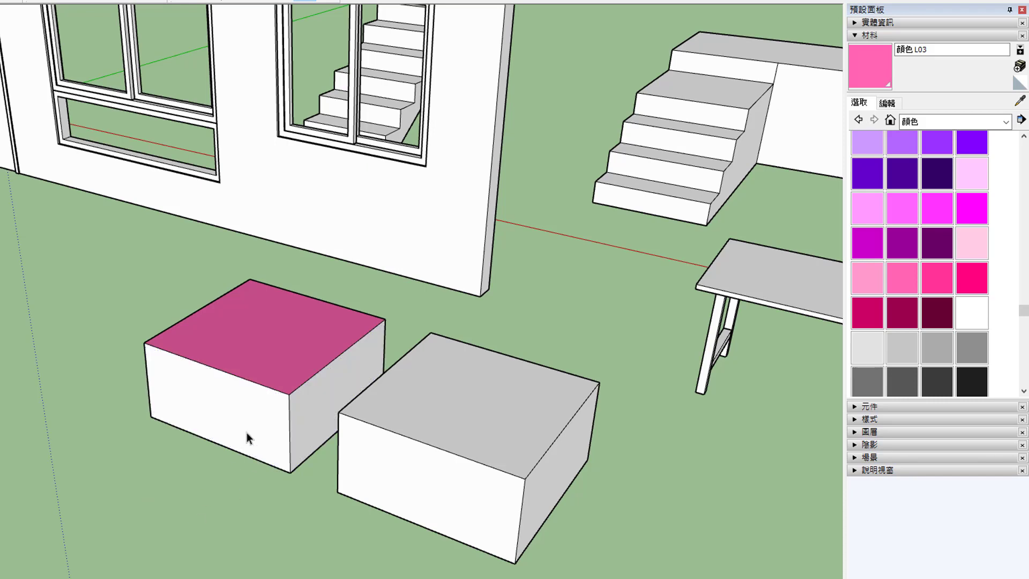
click(220, 488)
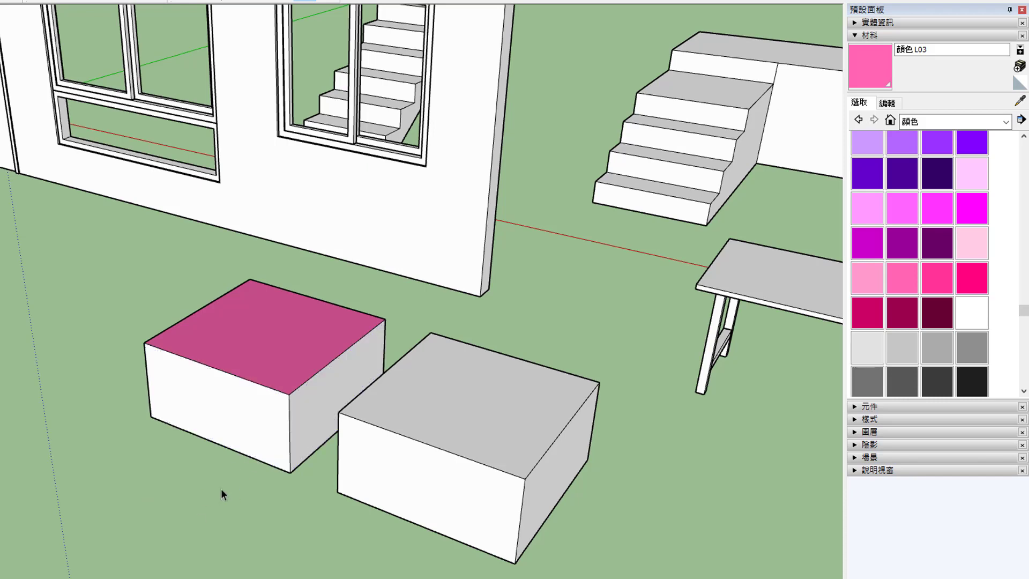
click(231, 431)
click(268, 342)
key(Delete)
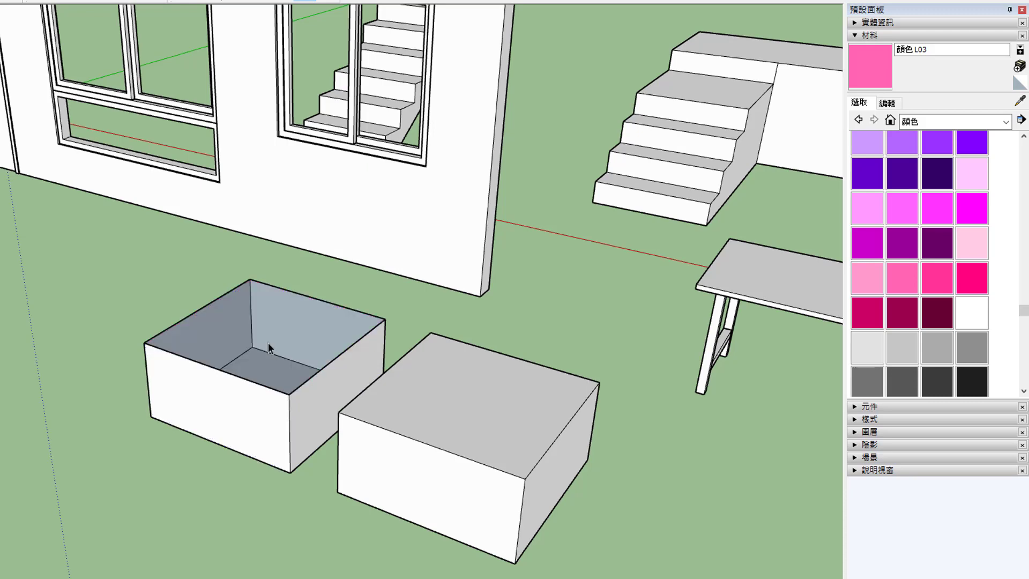
mouse_move(268, 342)
middle_down()
mouse_move(159, 400)
mouse_move(108, 367)
mouse_move(407, 361)
mouse_move(200, 402)
mouse_move(173, 424)
middle_up()
scroll(160, 401, up, 3)
scroll(176, 416, up, 2)
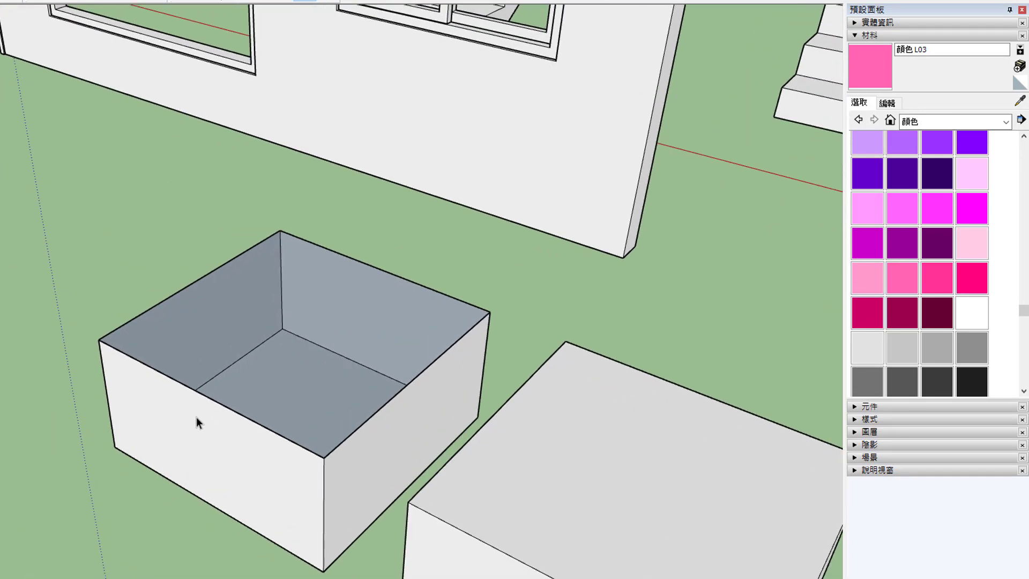
mouse_move(269, 417)
middle_down()
mouse_move(47, 409)
mouse_move(298, 471)
mouse_move(22, 154)
middle_up()
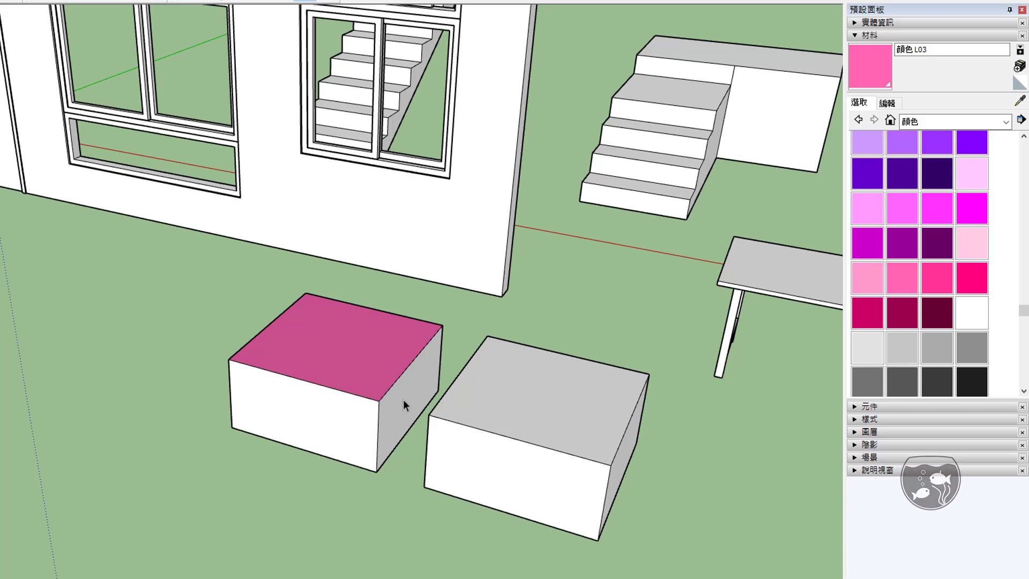
Rename the pink material from 顏色 L03 to 顏色-牆壁
click(943, 48)
click(948, 53)
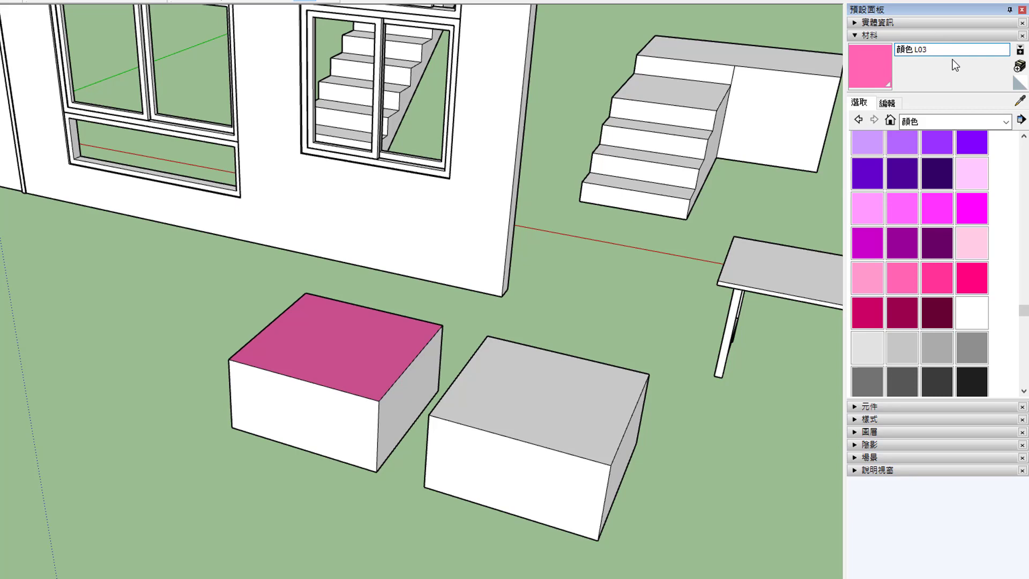
key(BackSpace)
key(BackSpace)
key(BackSpace)
text(fu)
key(BackSpace)
key(BackSpace)
key(BackSpace)
key(BackSpace)
text(;6)
Switch between the pink material's Edit colour settings and the Select swatches
click(888, 104)
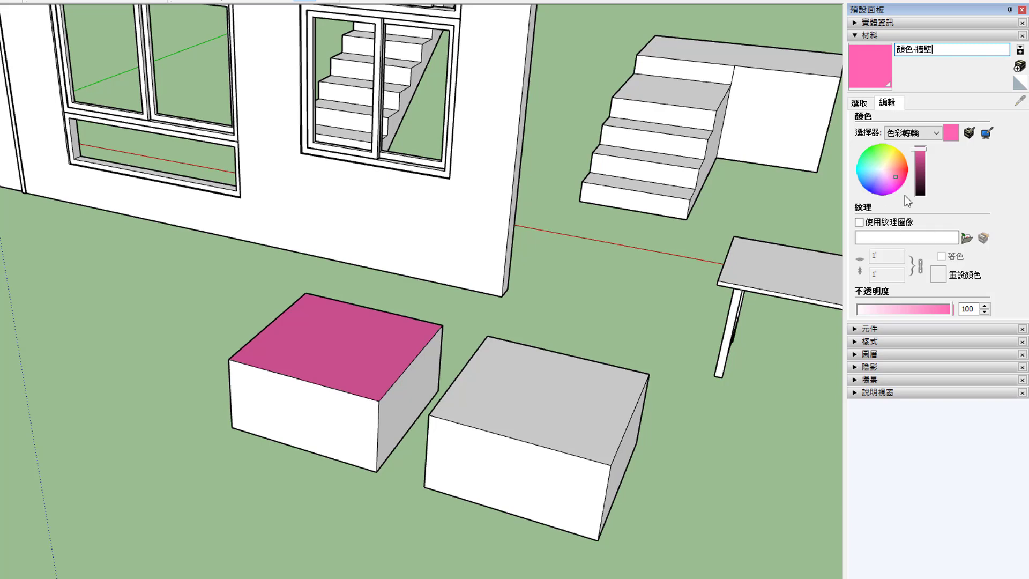
click(856, 102)
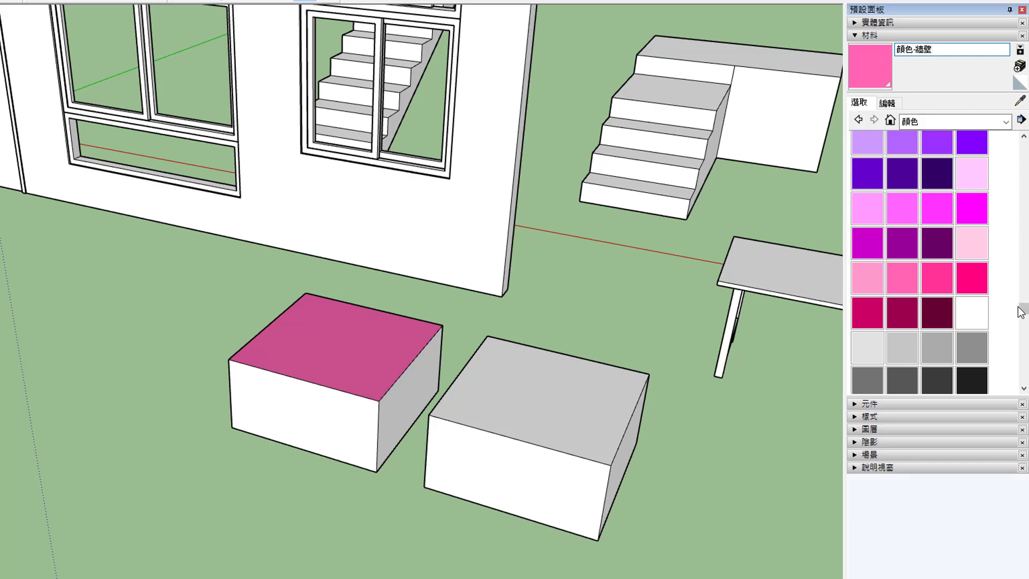
drag(1022, 309, 1023, 204)
click(888, 103)
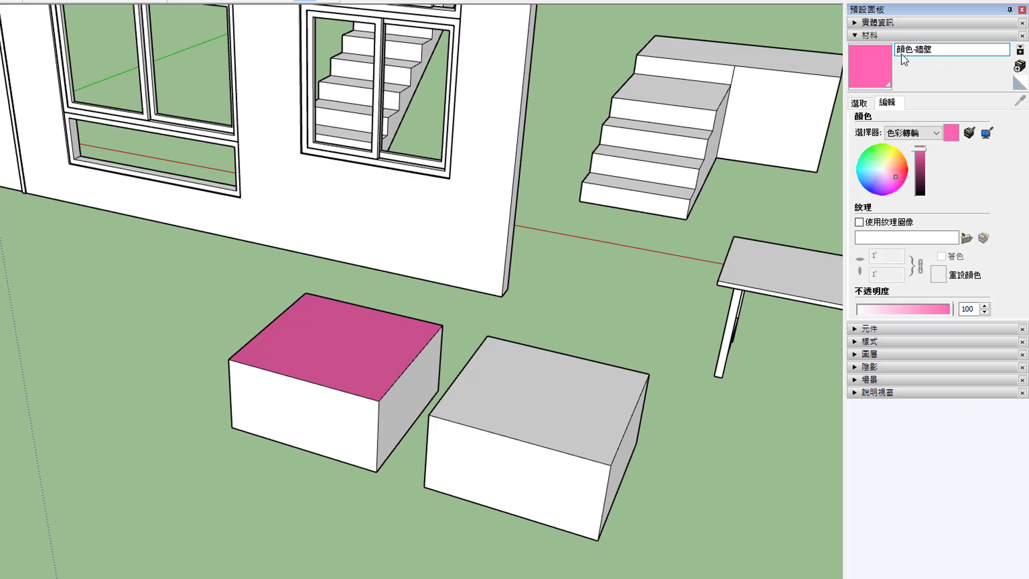
click(859, 102)
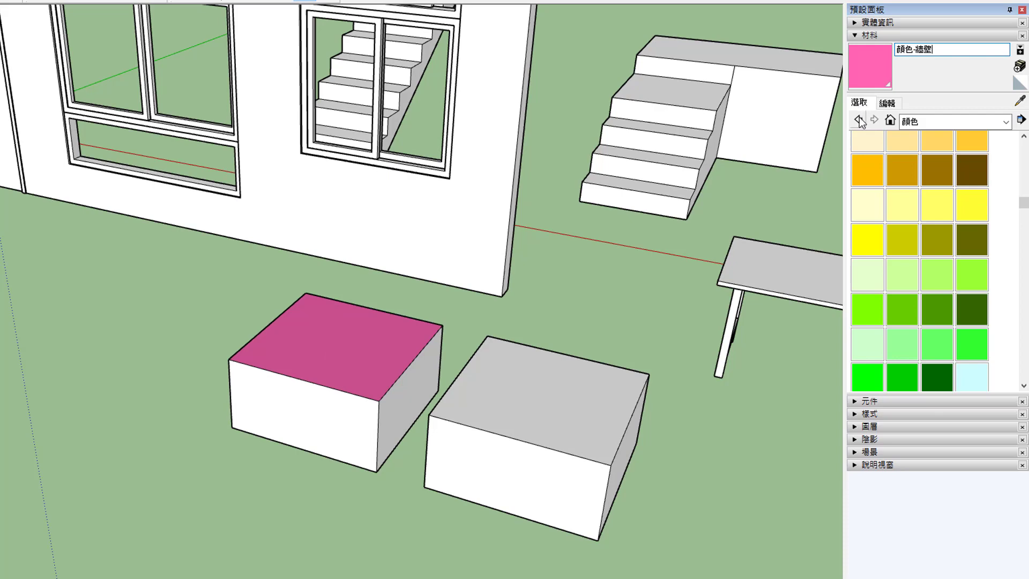
List the In Model materials, with pink L03 highlighted as the current paint
click(890, 121)
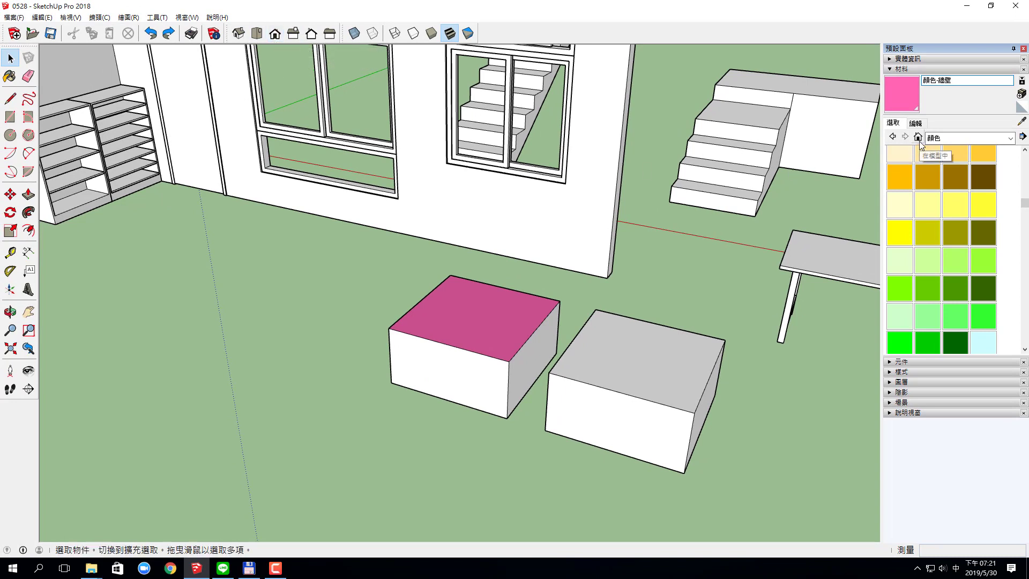
click(922, 71)
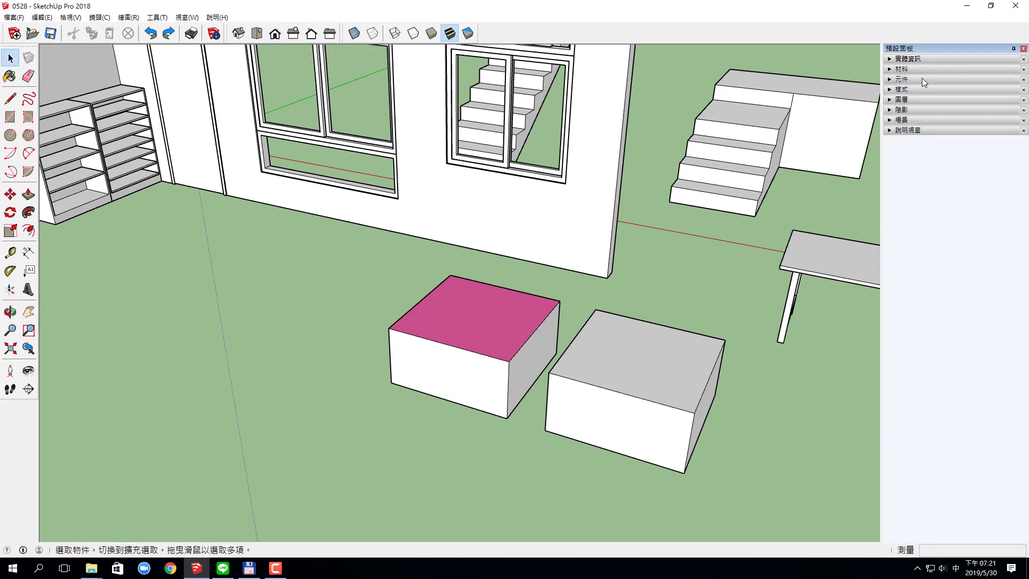
click(921, 79)
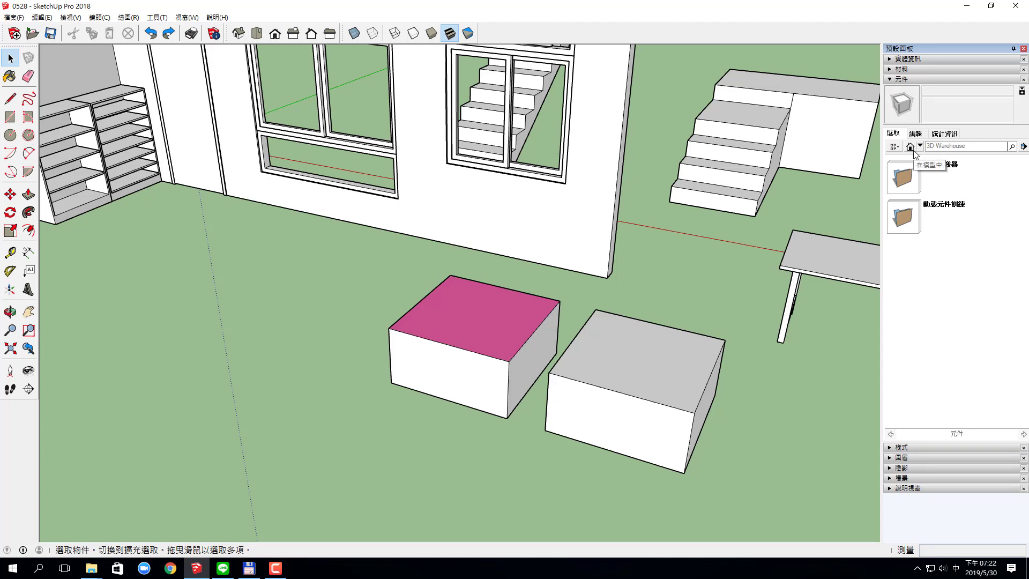
click(906, 78)
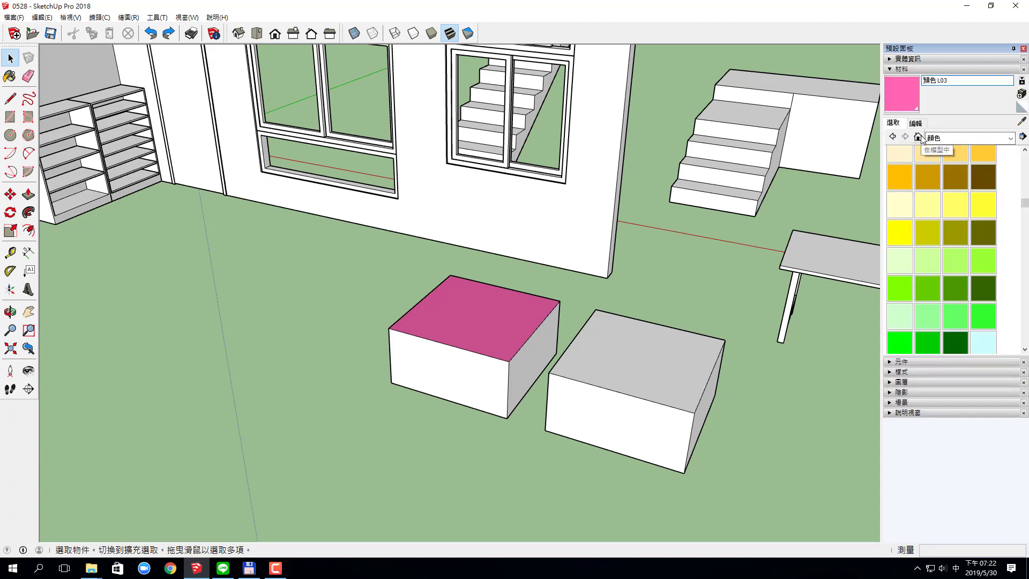
click(919, 137)
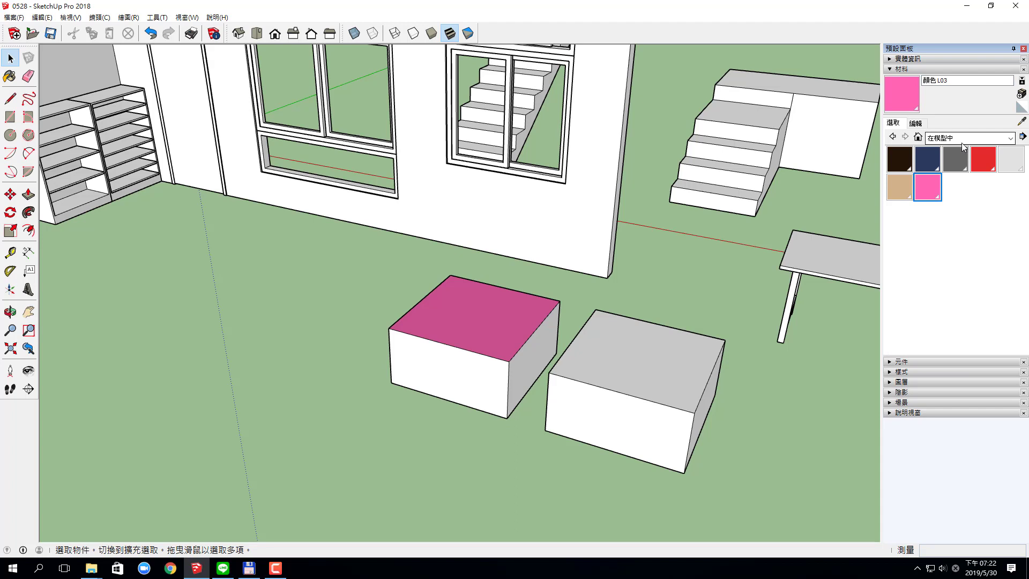
With Paint Bucket active, rename the pink material by replacing its trailing code, making it 顏色-牆壁
click(961, 236)
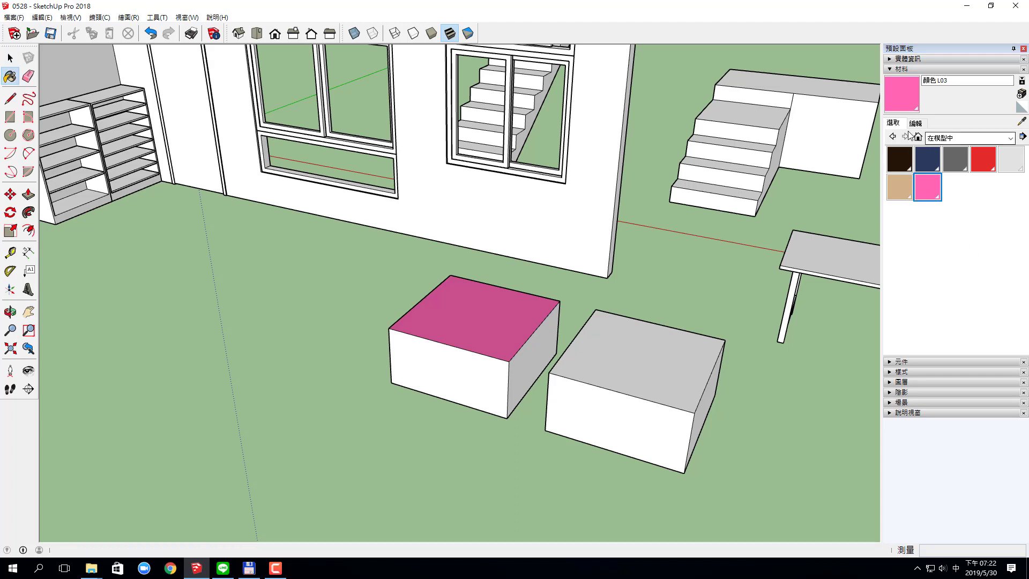
click(954, 82)
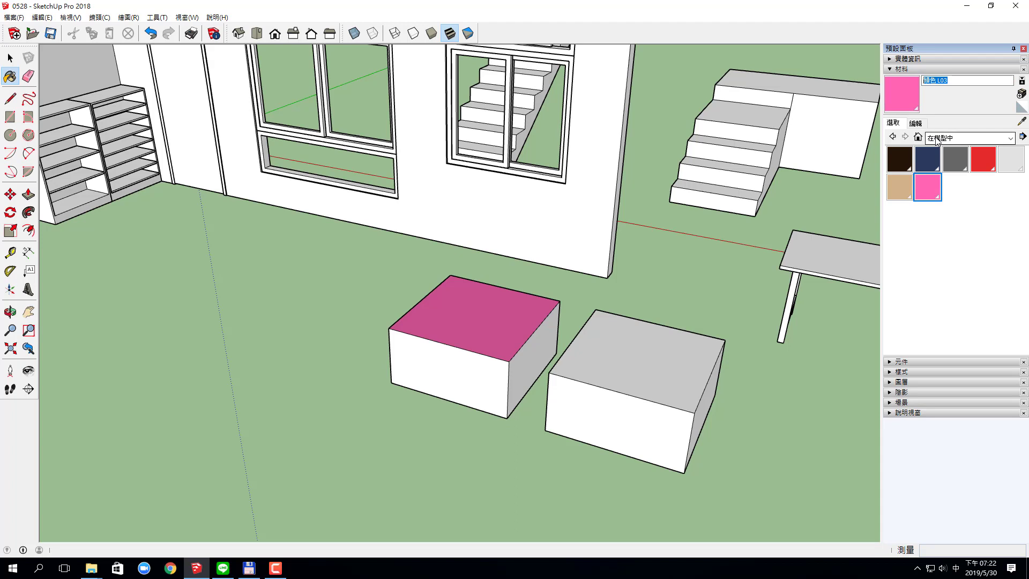
click(958, 80)
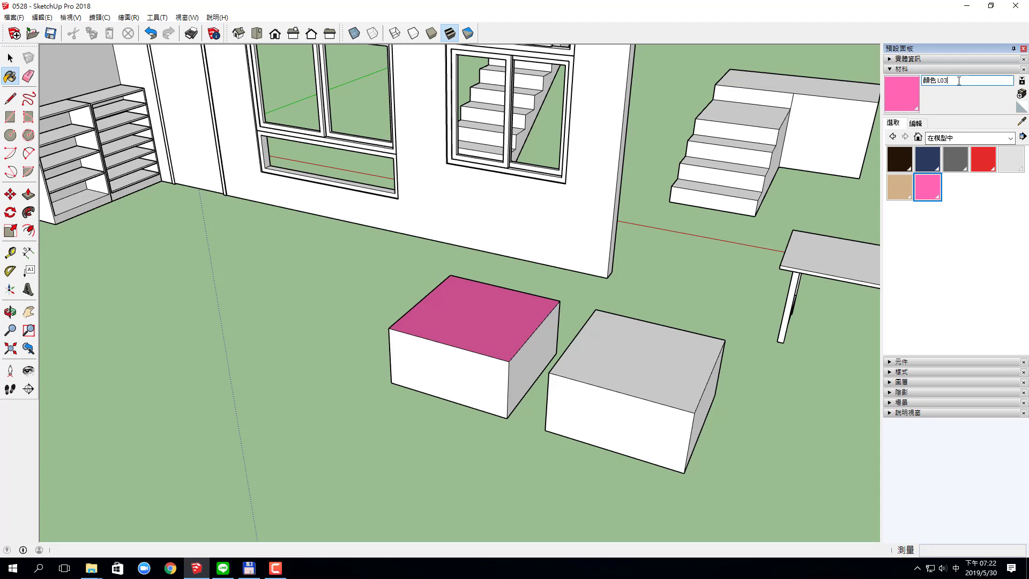
key(BackSpace)
key(BackSpace)
key(BackSpace)
key(BackSpace)
text(色)
text(.)
text(牆壁)
key(Return)
Expand the Components tray and list the components already In Model
click(930, 363)
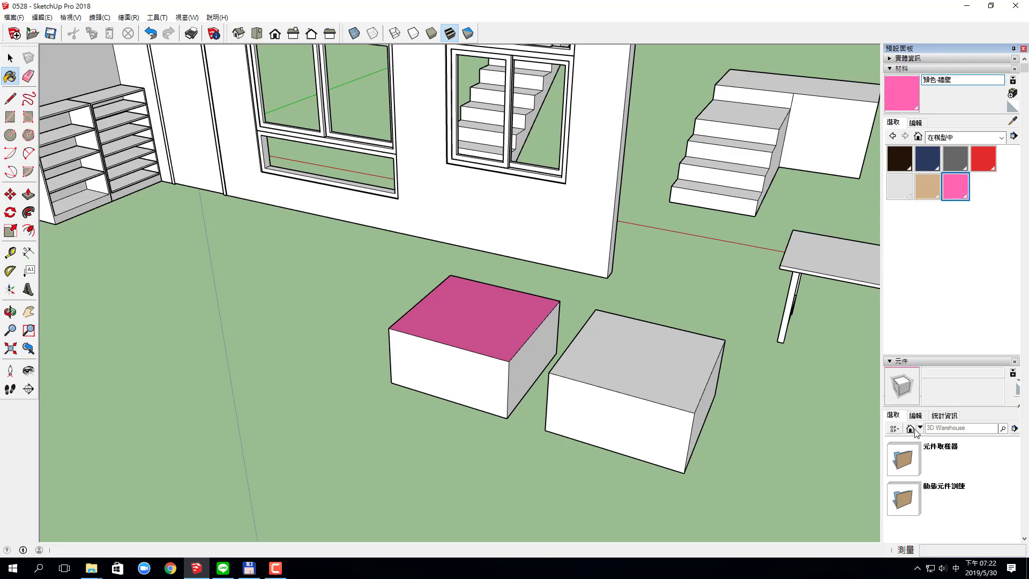
click(910, 428)
scroll(522, 284, down, 5)
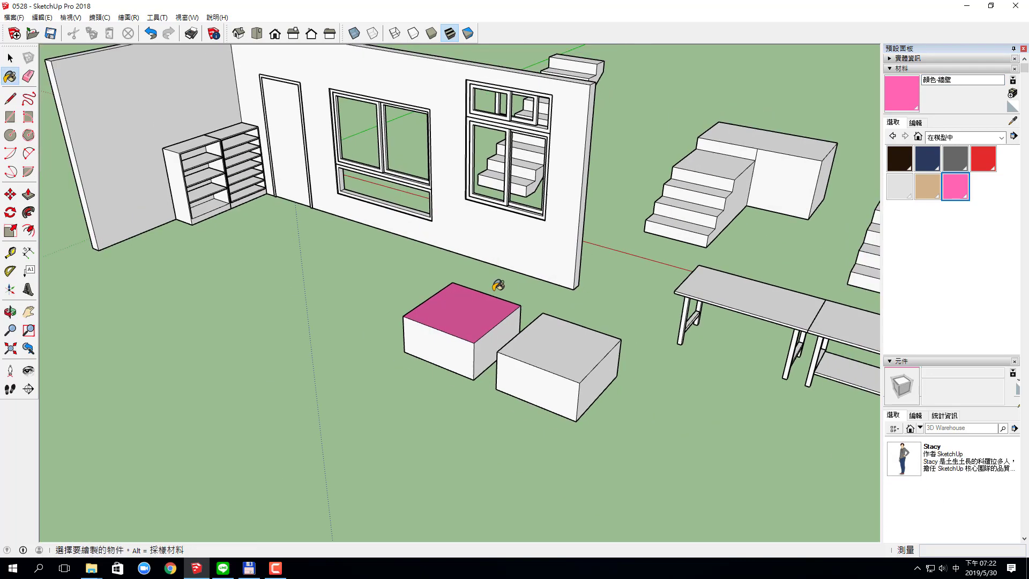
scroll(493, 271, down, 3)
mouse_move(418, 294)
middle_down()
mouse_move(438, 327)
mouse_move(375, 321)
middle_up()
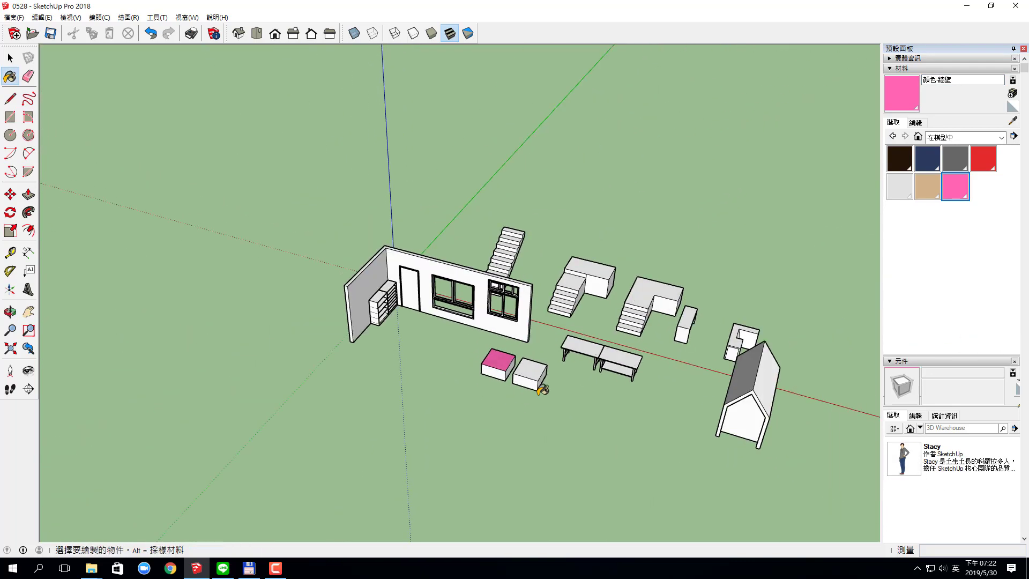
Unhide all hidden geometry and view the human figure beside the wall and furniture
click(43, 17)
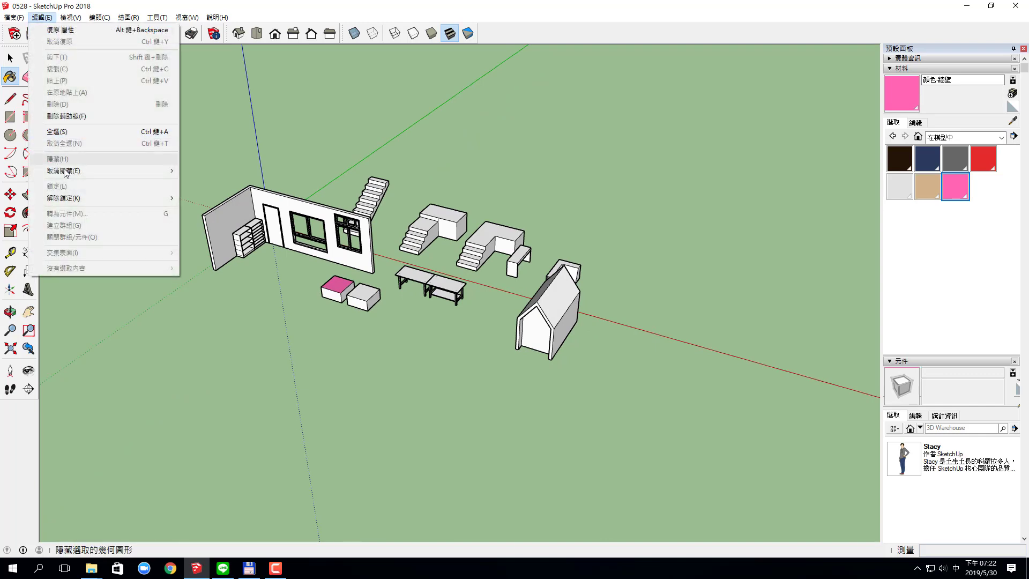
click(210, 196)
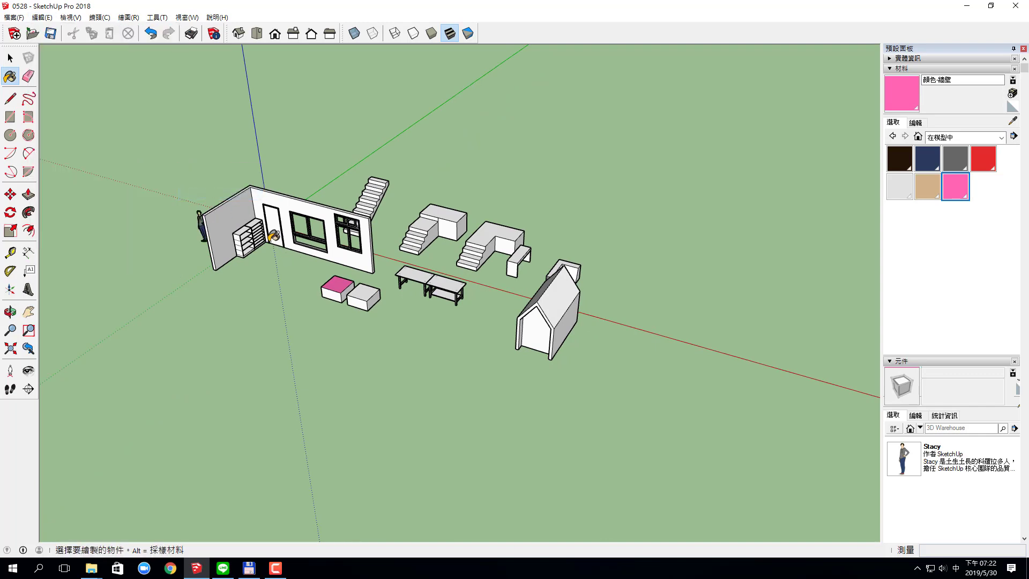
middle_drag(210, 196, 370, 263)
scroll(370, 262, up, 2)
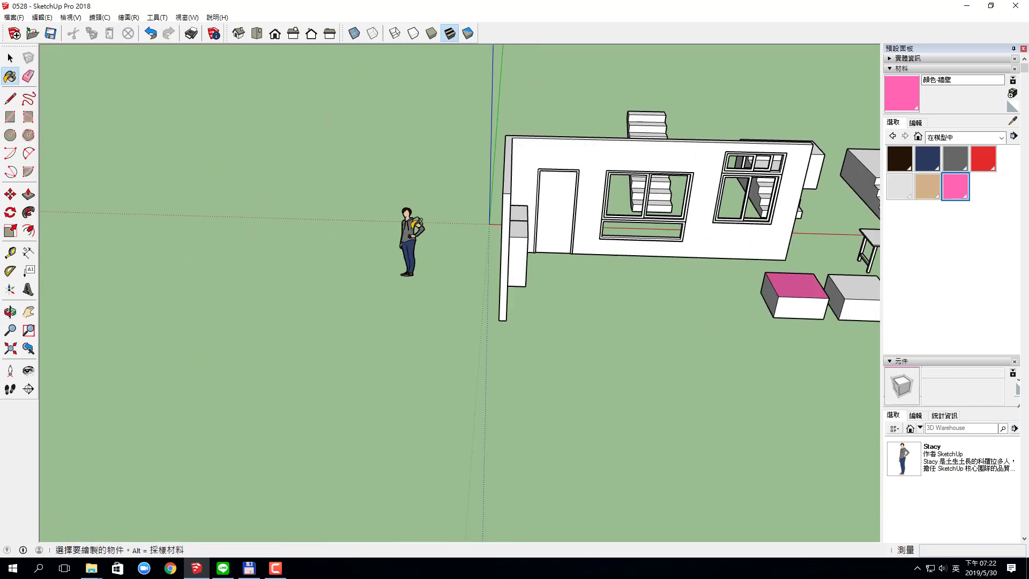
scroll(369, 262, up, 2)
scroll(370, 263, up, 2)
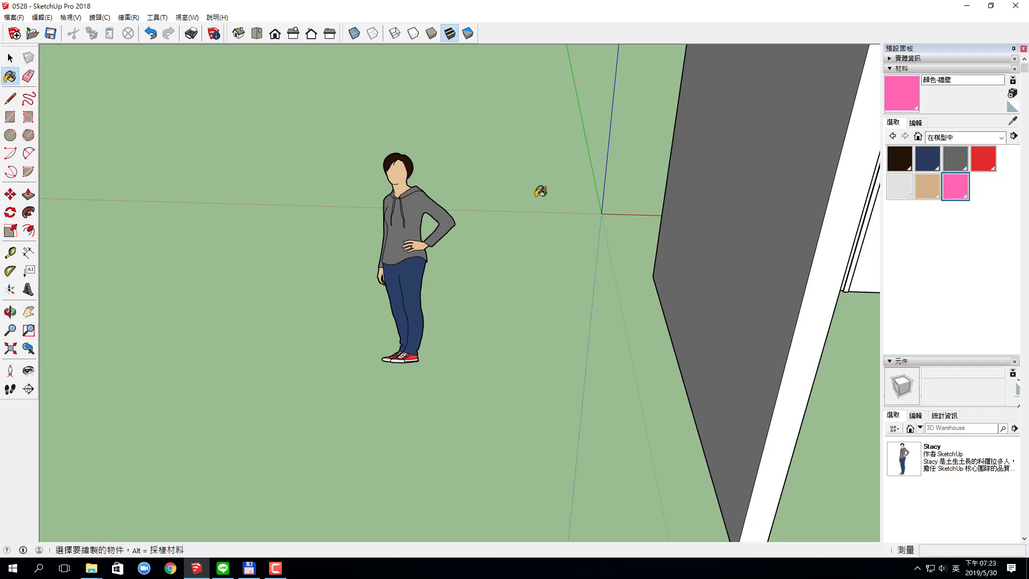
scroll(558, 235, down, 5)
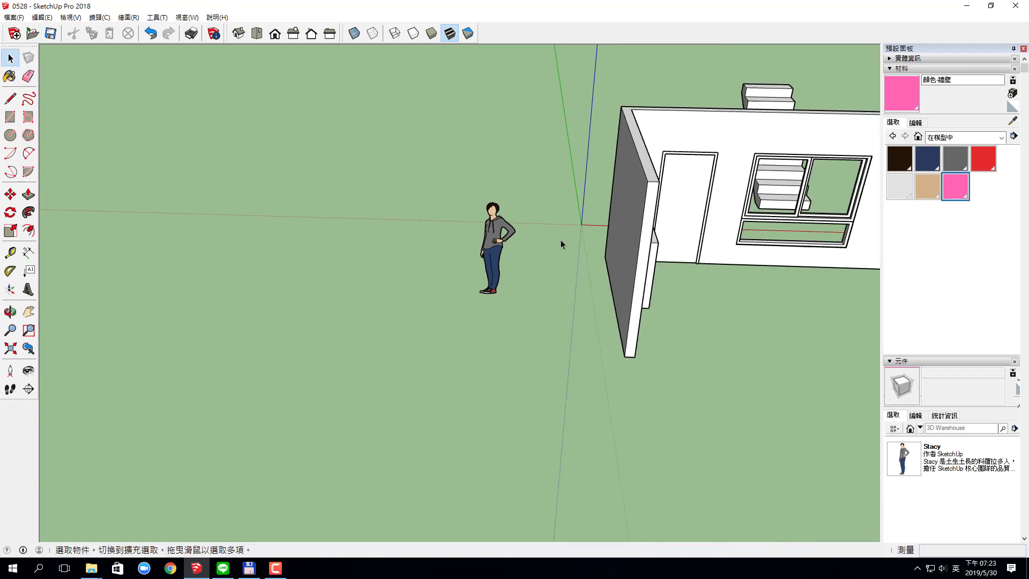
mouse_move(560, 240)
middle_down()
mouse_move(443, 258)
mouse_move(590, 218)
mouse_move(528, 236)
middle_up()
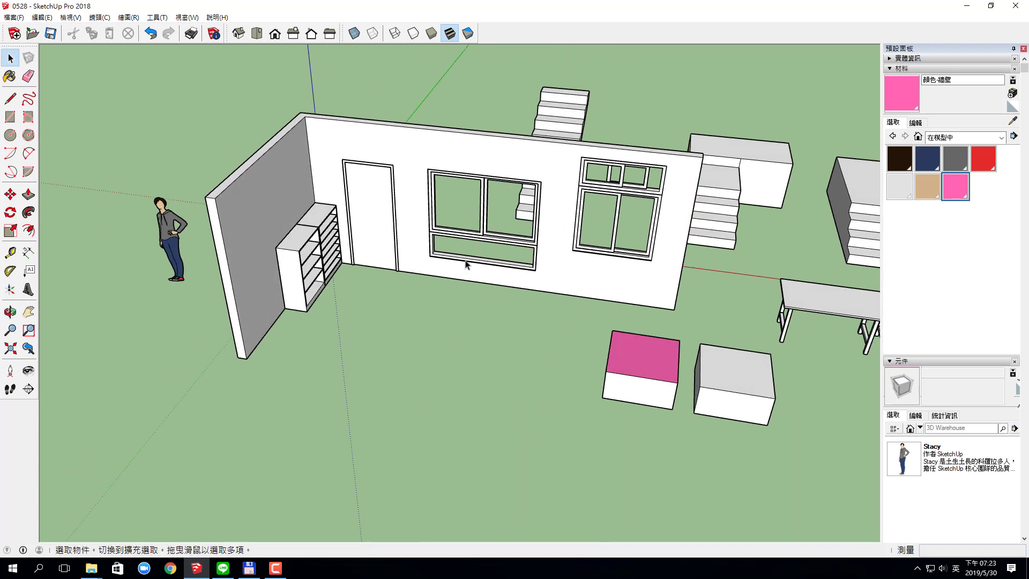
scroll(448, 239, up, 2)
click(899, 125)
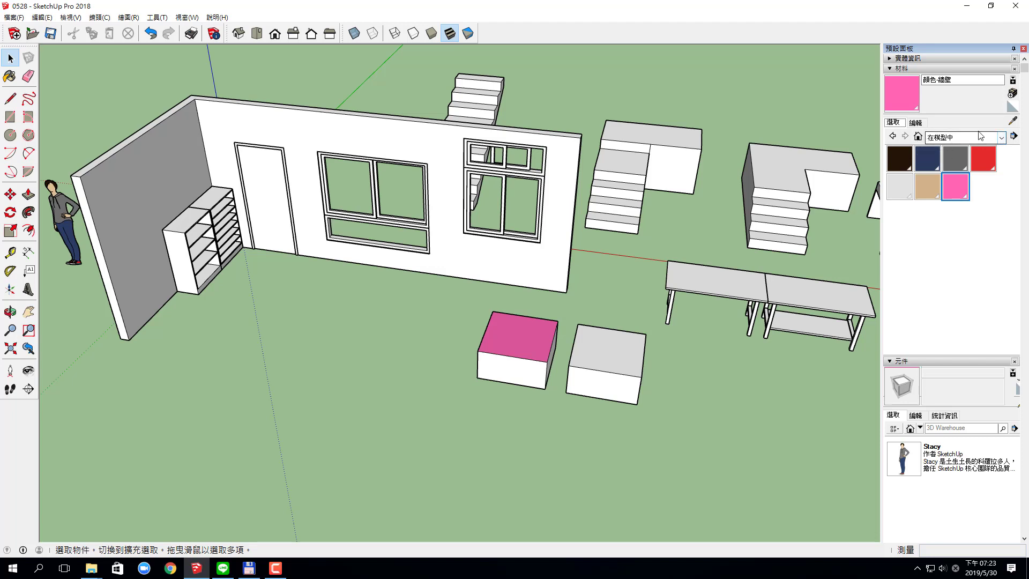
Load the 顏色 colour swatch library and scroll to its bright green swatches
click(1001, 138)
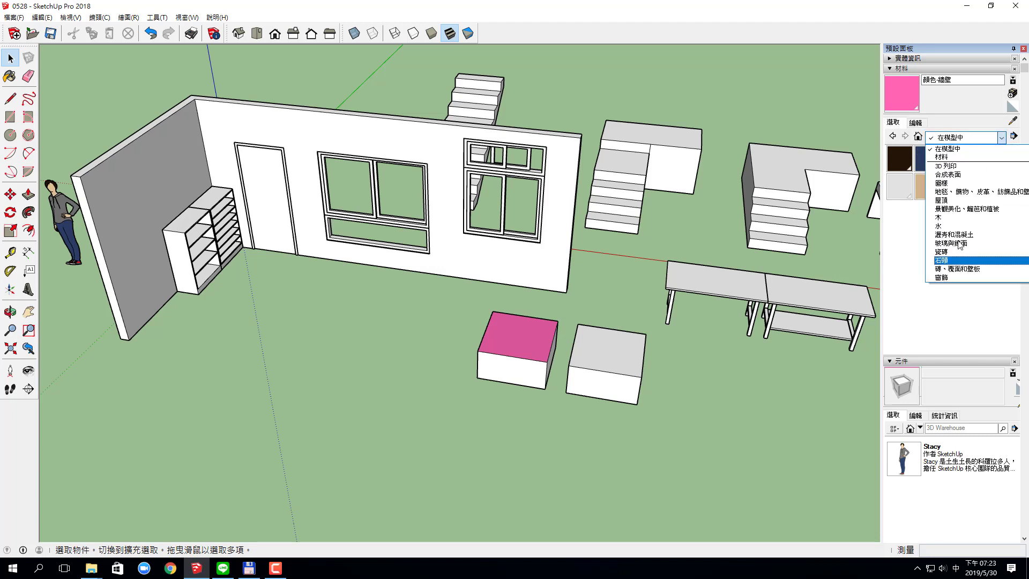
click(955, 157)
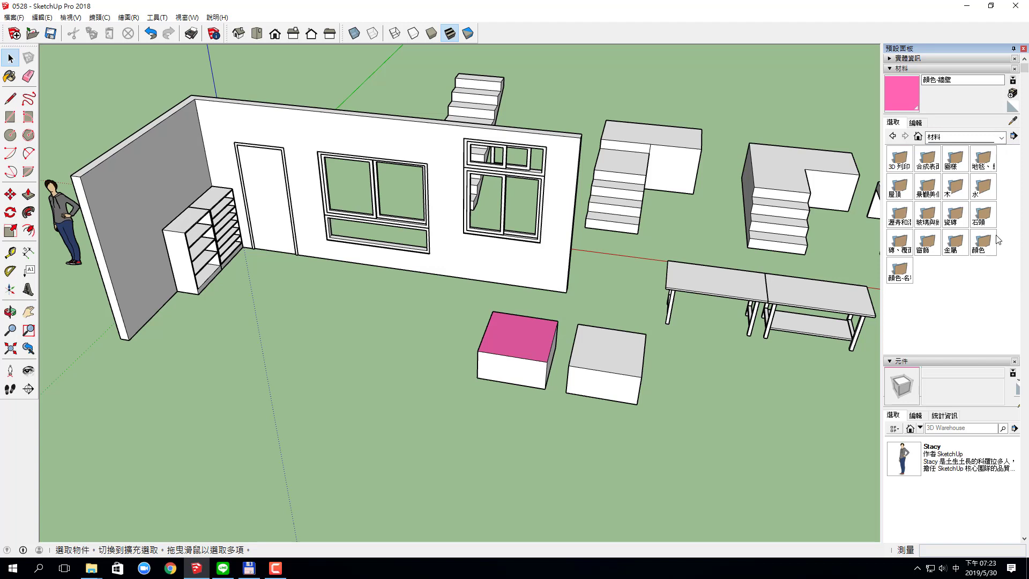
click(1002, 138)
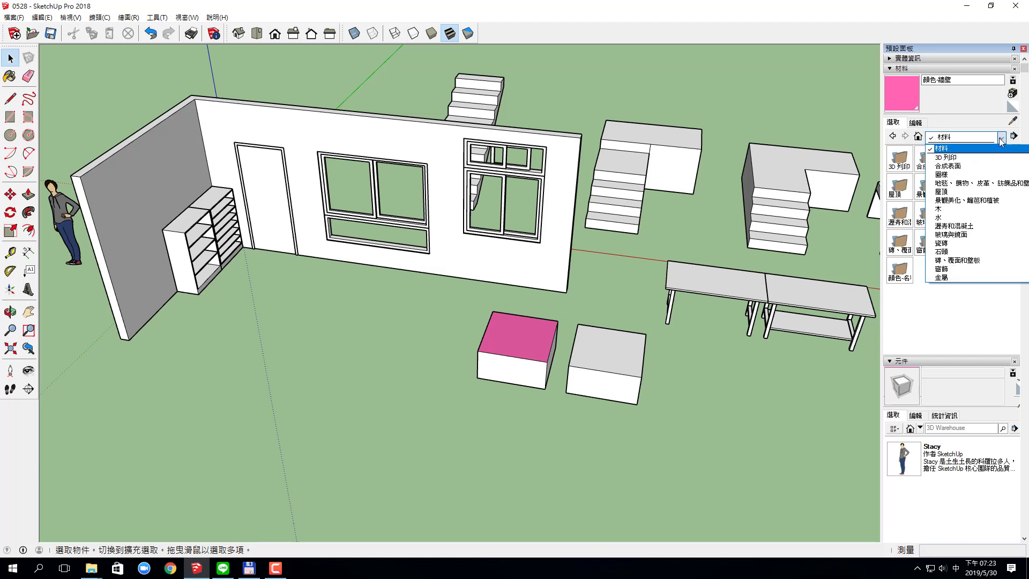
scroll(971, 272, down, 1)
click(969, 268)
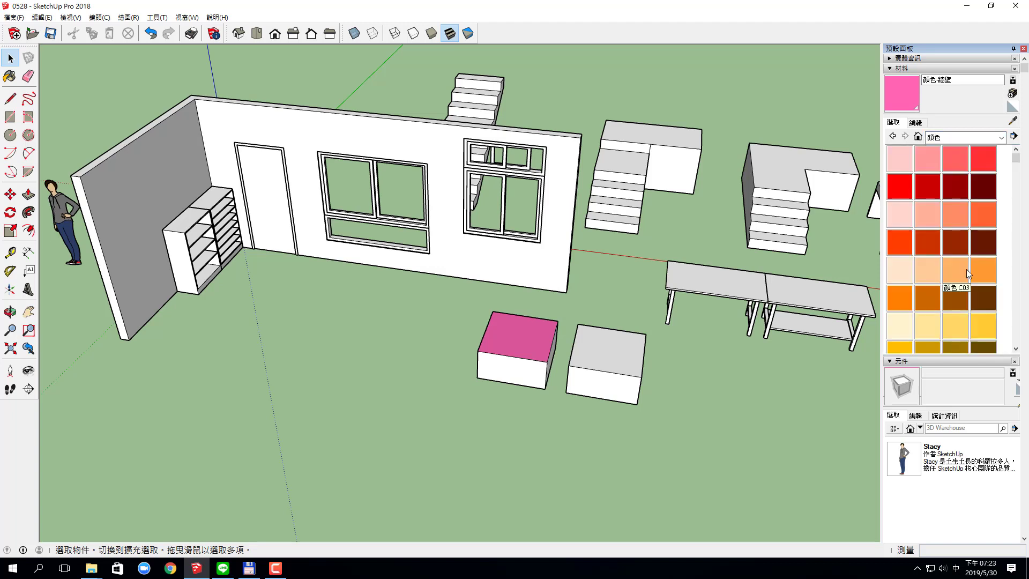
click(918, 136)
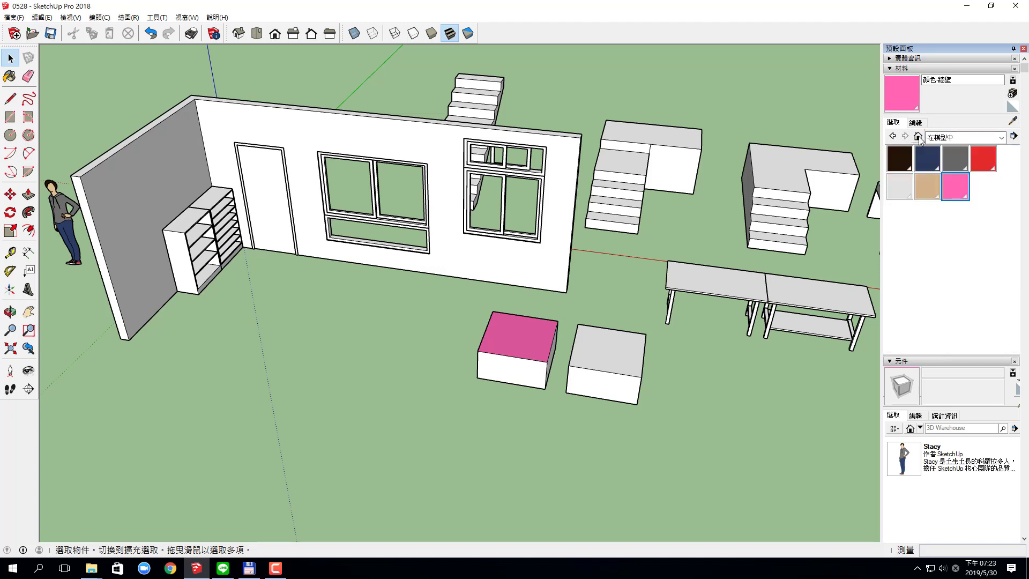
click(892, 136)
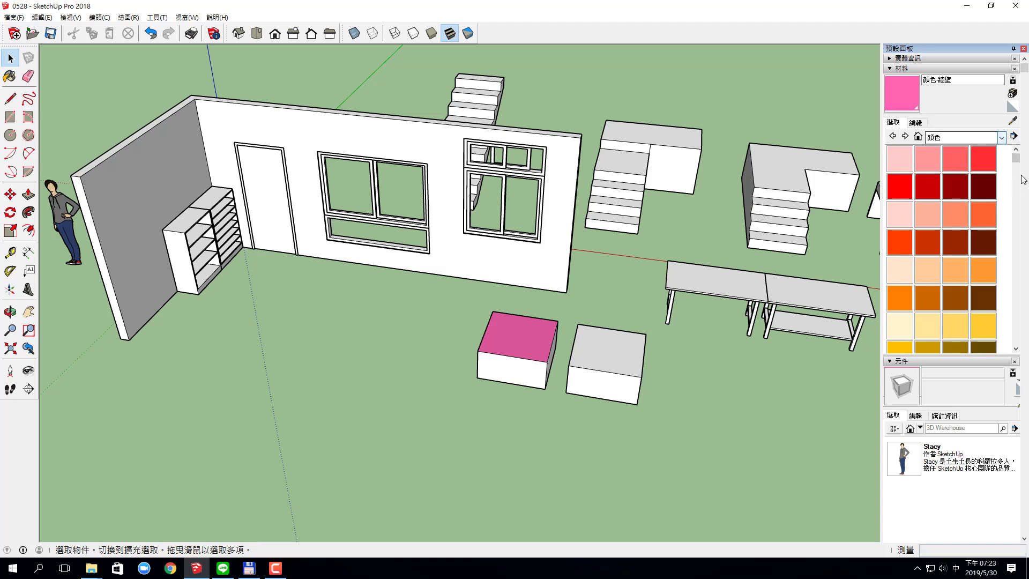
mouse_move(1016, 158)
mouse_down()
mouse_move(1022, 274)
mouse_move(1026, 183)
mouse_up()
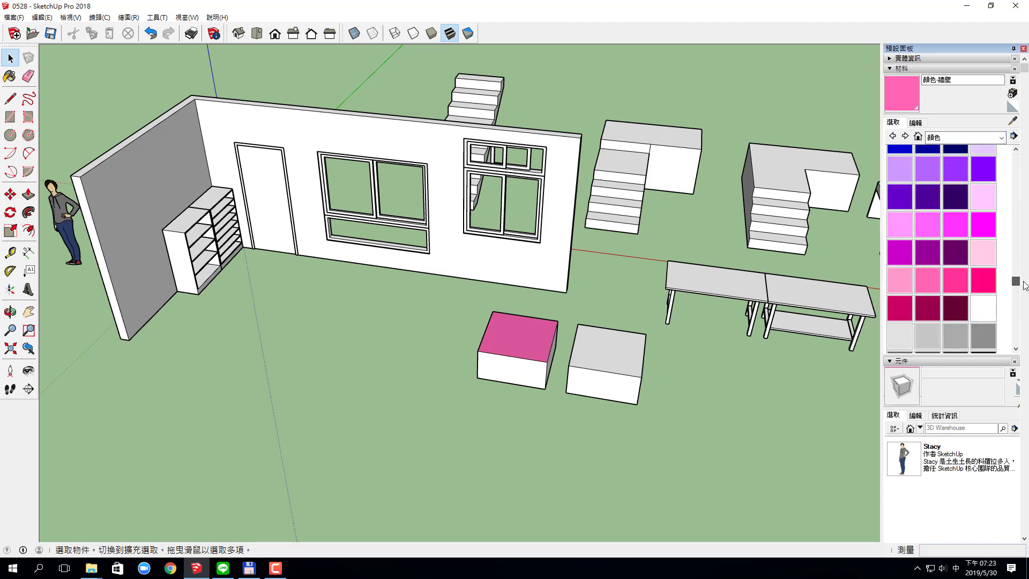
scroll(1014, 257, down, 3)
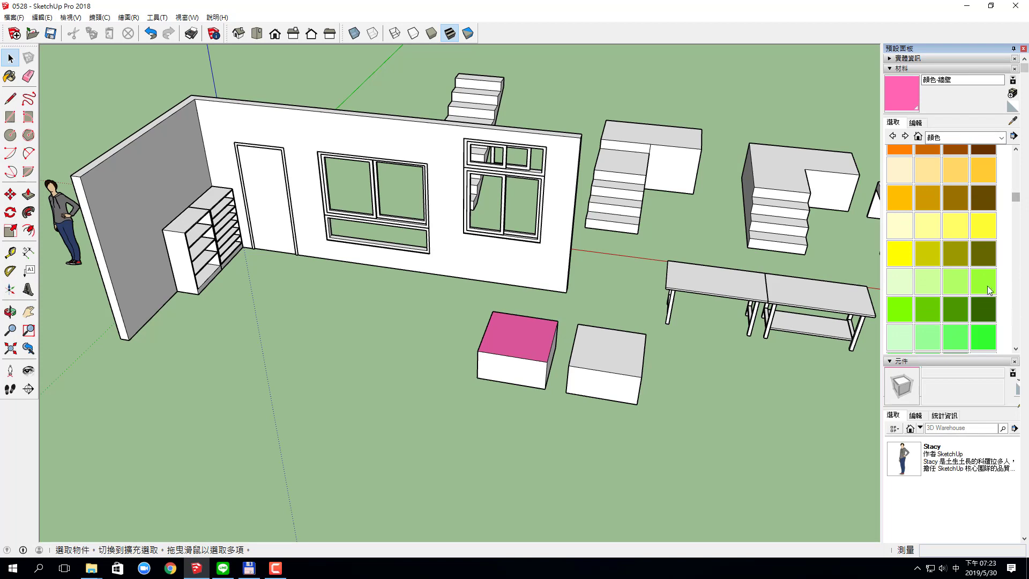
Pick bright green 顏色 G04 and paint the pink box's right side with it
click(984, 341)
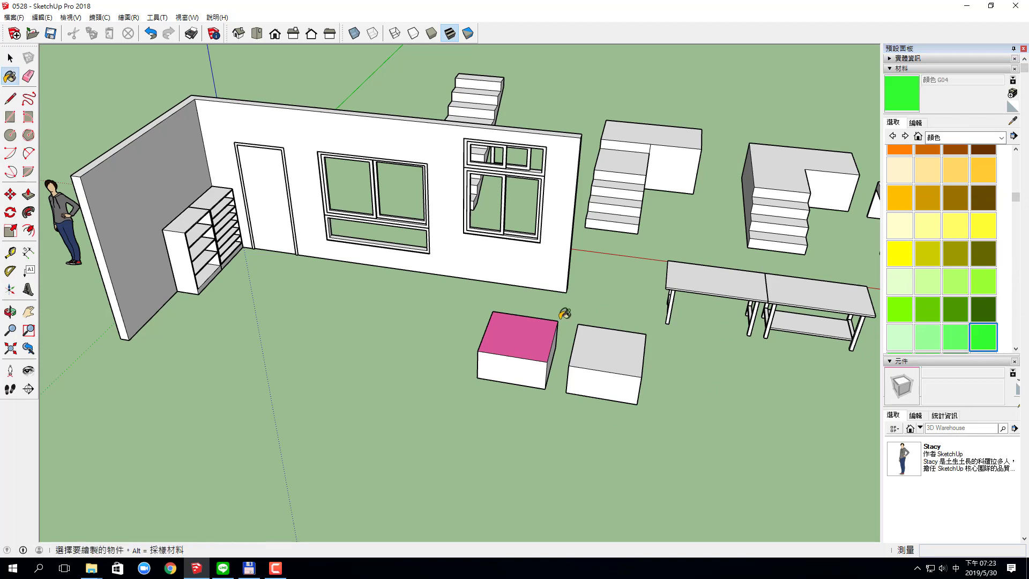
scroll(562, 314, up, 1)
scroll(563, 313, up, 3)
click(583, 322)
scroll(627, 336, down, 2)
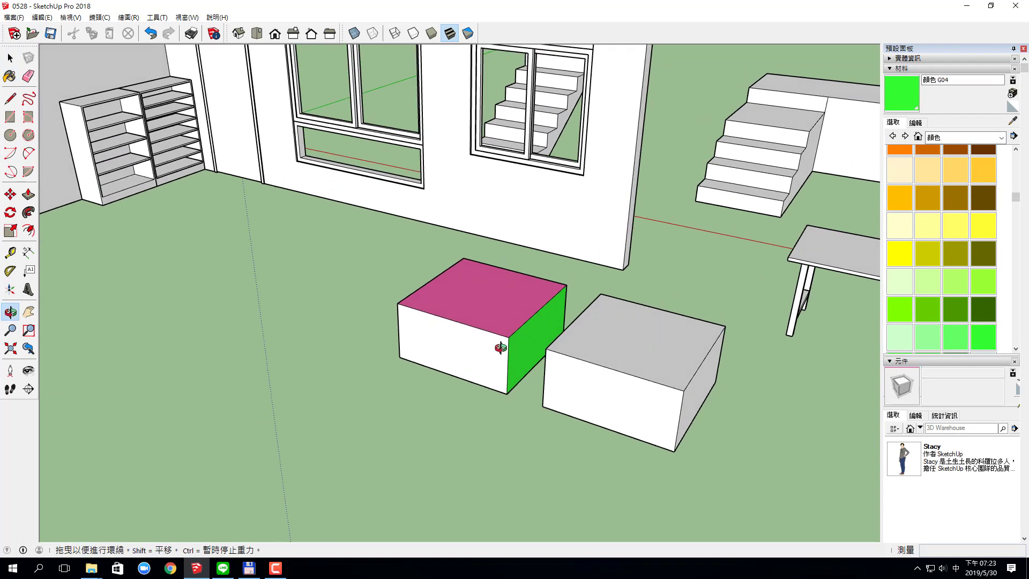
scroll(594, 347, up, 2)
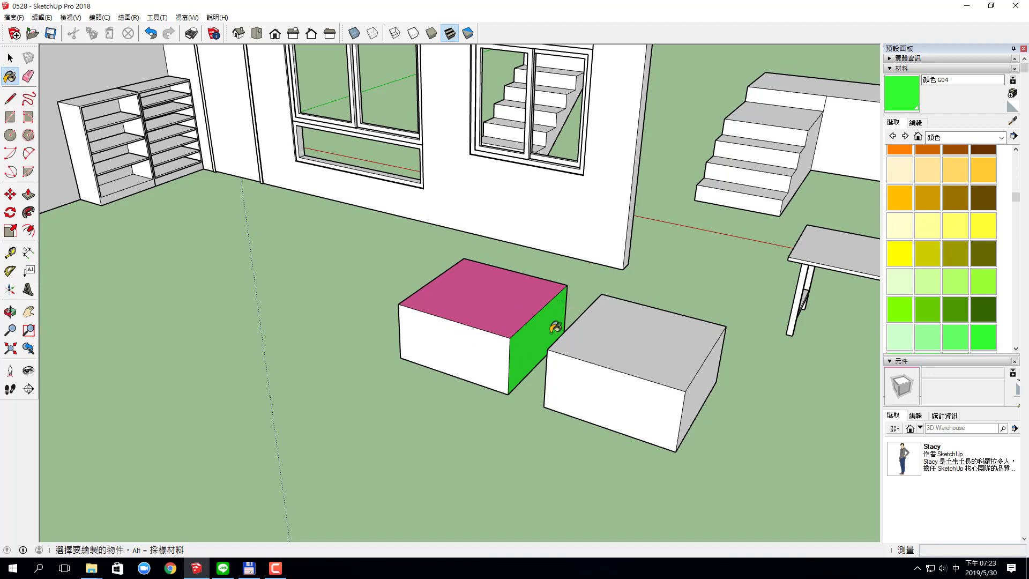
Paint the grey box's top bright green, orbiting and zooming to reach its other faces
click(636, 338)
mouse_move(675, 340)
middle_down()
mouse_move(391, 271)
mouse_move(299, 360)
mouse_move(498, 290)
mouse_move(535, 241)
mouse_move(609, 275)
mouse_move(730, 443)
mouse_move(678, 345)
middle_up()
scroll(675, 345, up, 2)
scroll(632, 340, up, 1)
scroll(573, 340, up, 1)
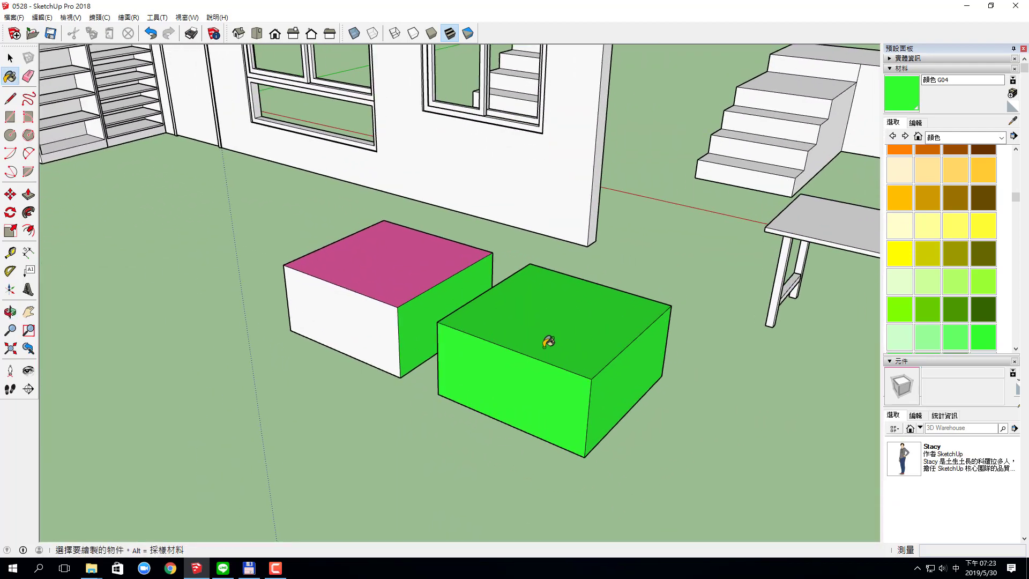
scroll(552, 343, up, 1)
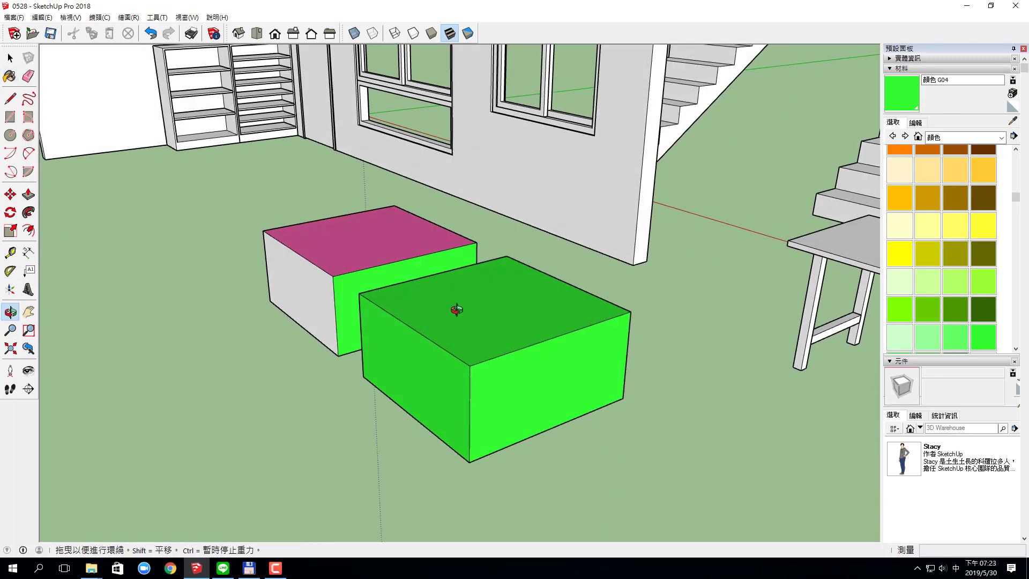
scroll(568, 343, up, 1)
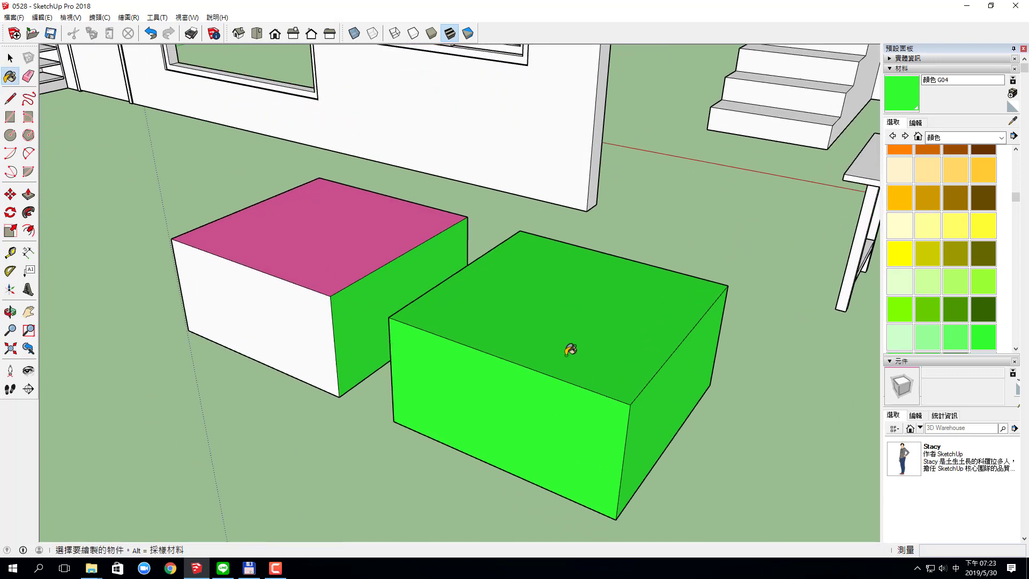
scroll(572, 358, up, 1)
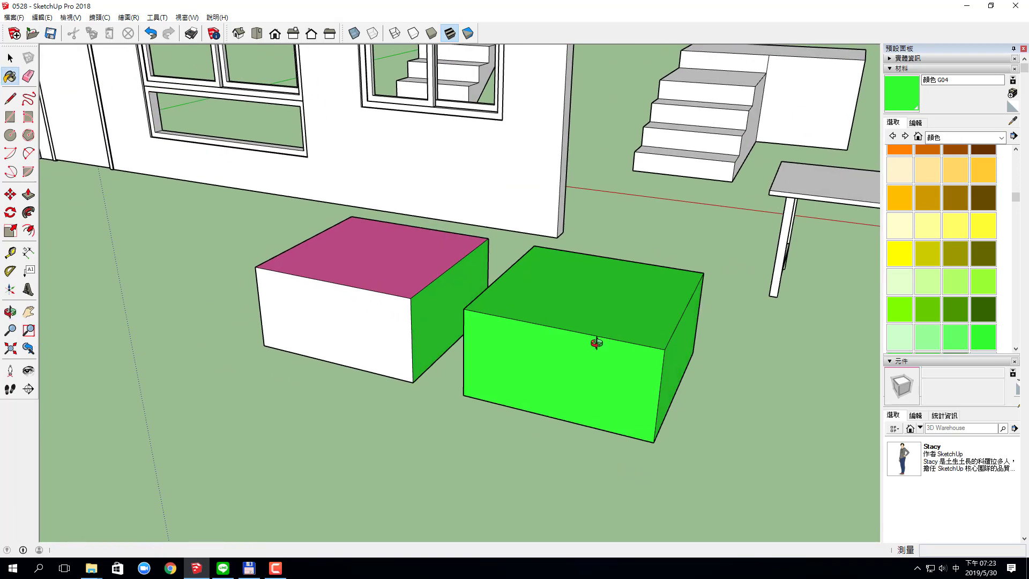